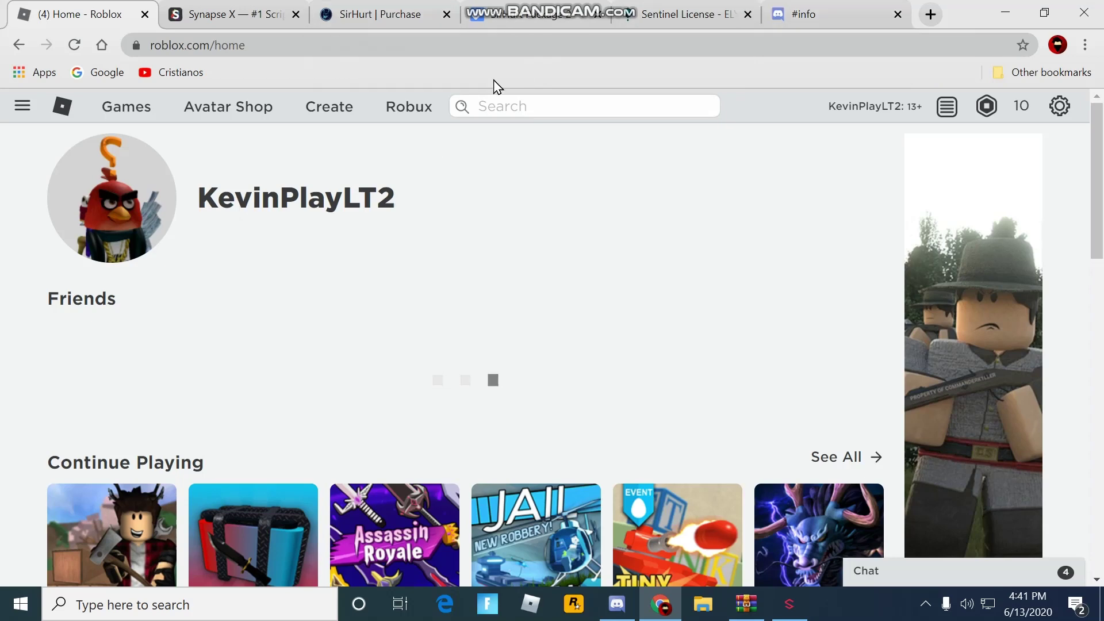
Check SirHurt's purchase packages and the Package 2 Selly listing ($9.98, 176 in stock).
left_click(536, 14)
left_click(379, 13)
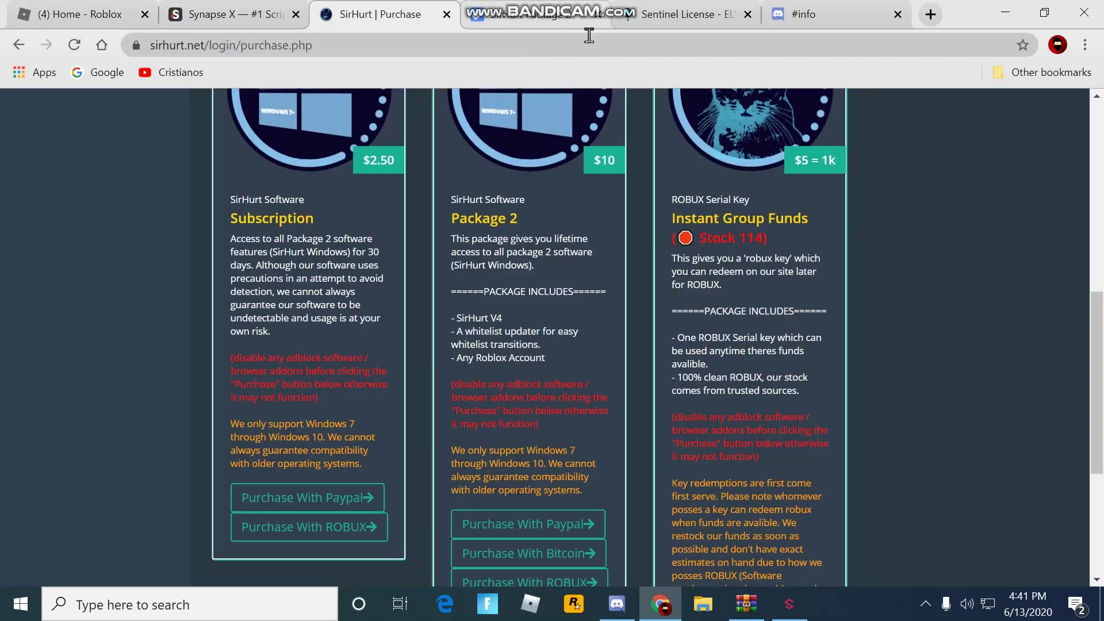
scroll(540, 218, "up", 1)
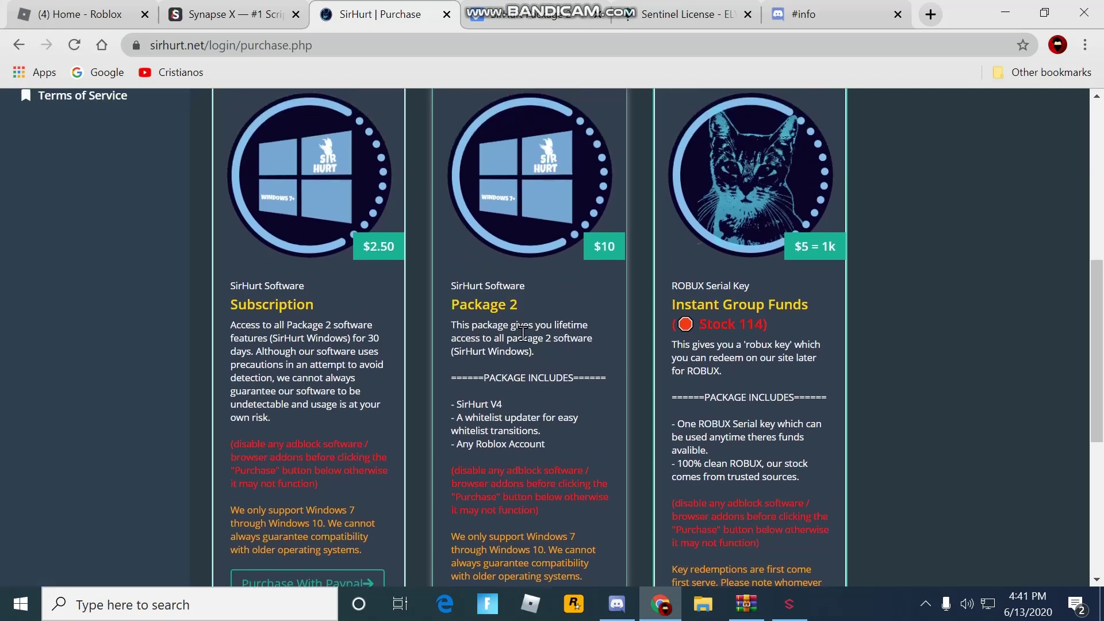
scroll(538, 357, "down", 4)
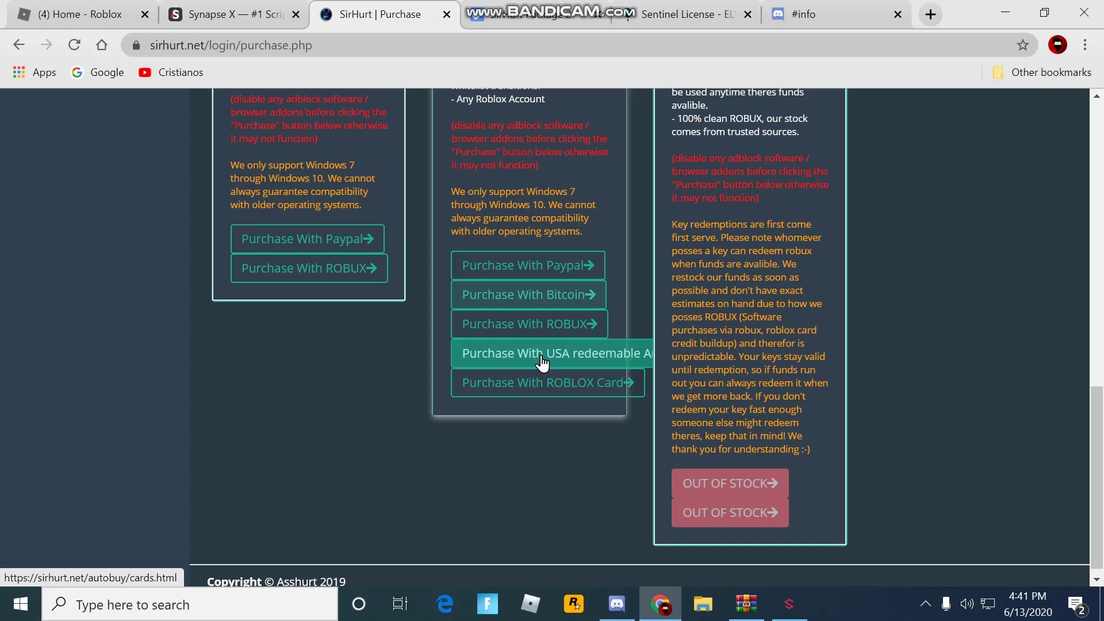
scroll(512, 376, "up", 4)
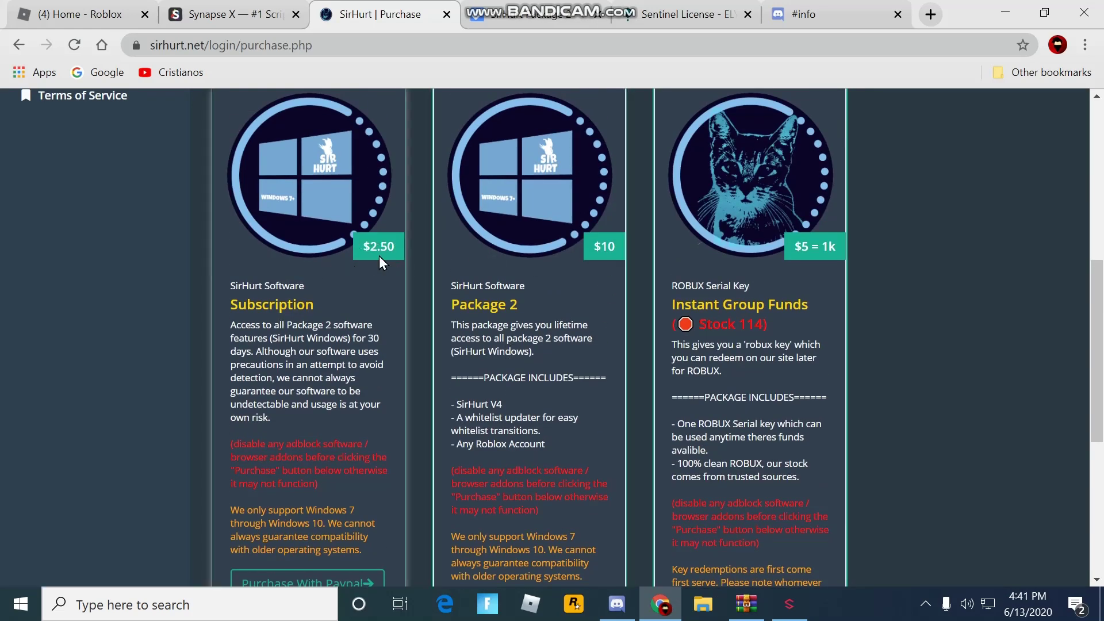
scroll(347, 294, "down", 2)
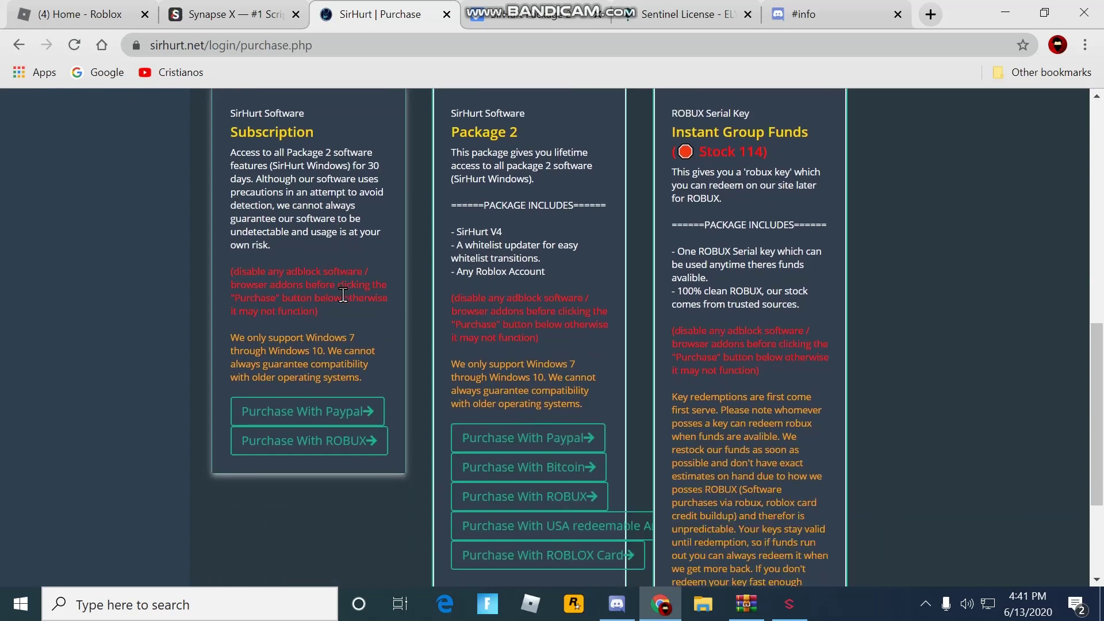
scroll(342, 295, "up", 1)
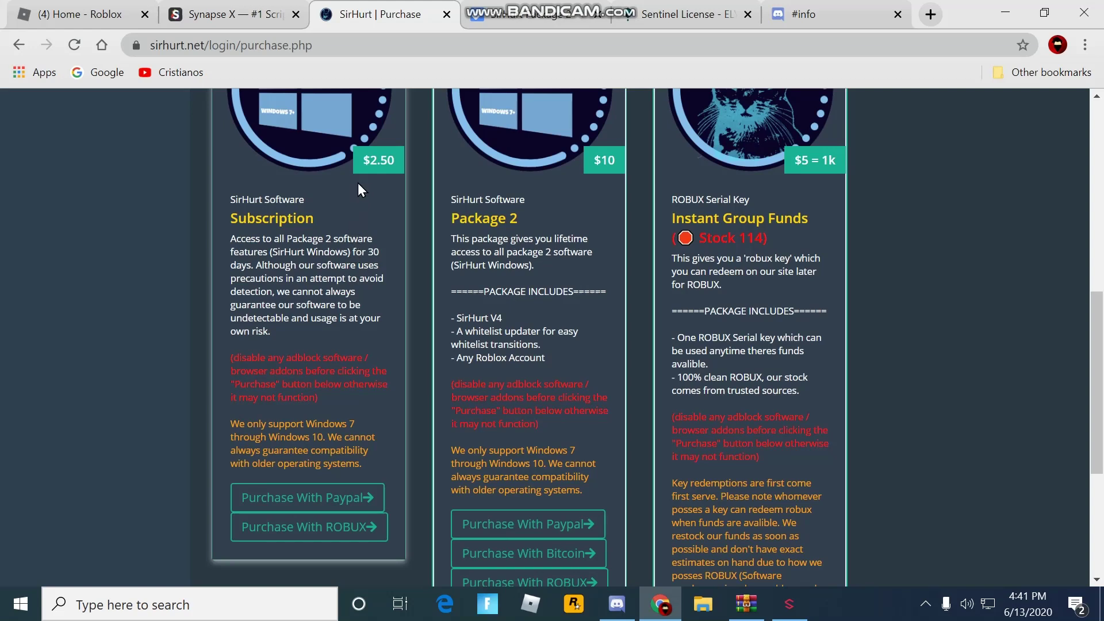
scroll(359, 242, "up", 1)
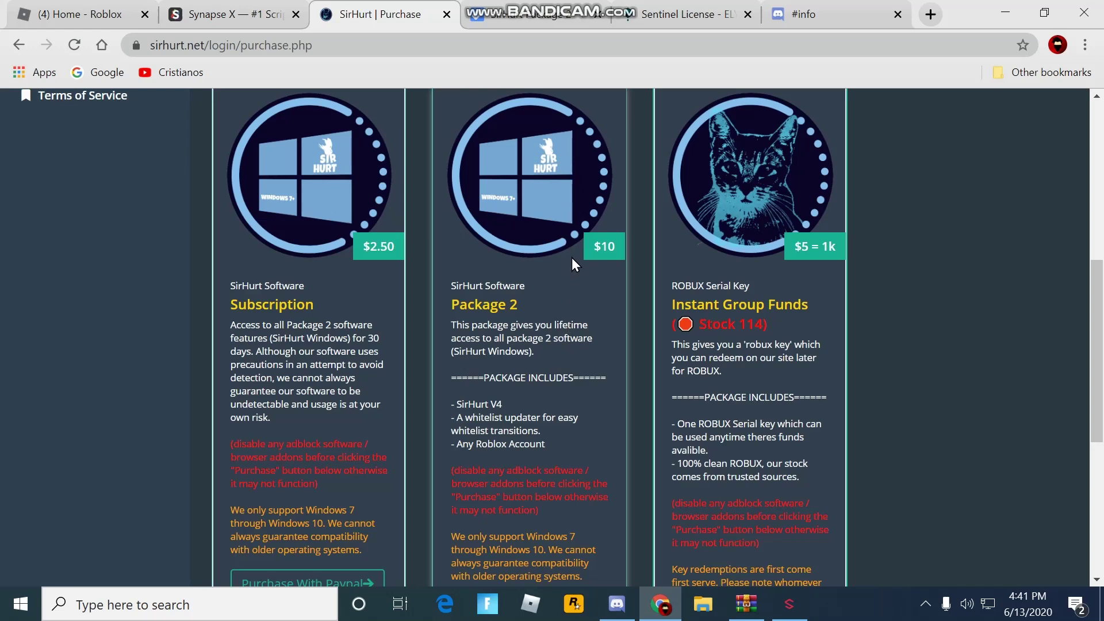
scroll(577, 284, "down", 1)
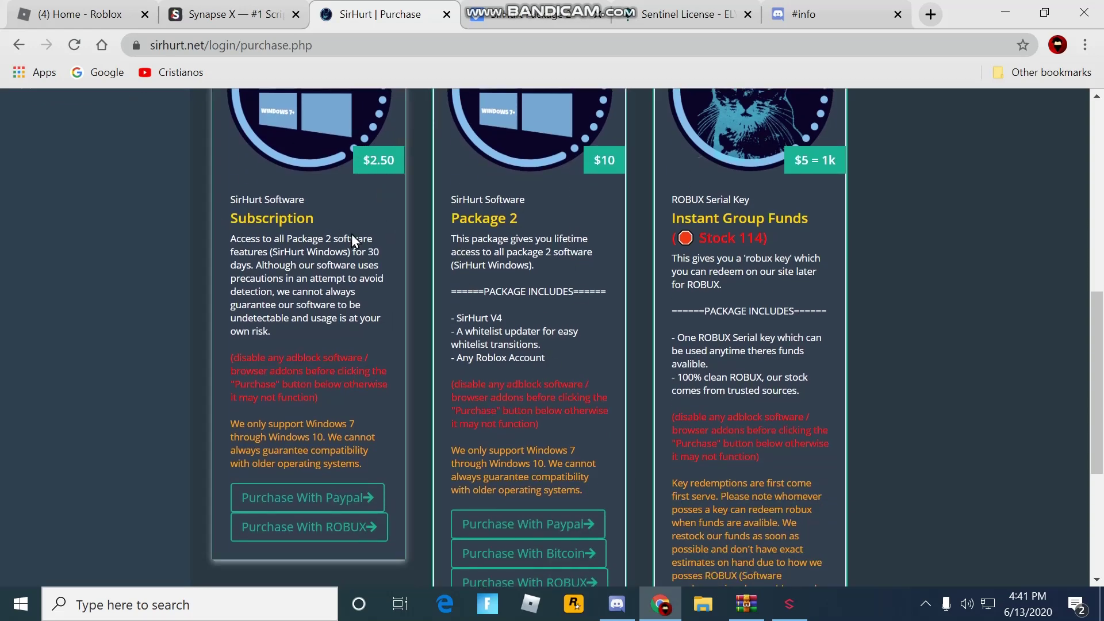
scroll(544, 343, "down", 2)
scroll(544, 343, "down", 2)
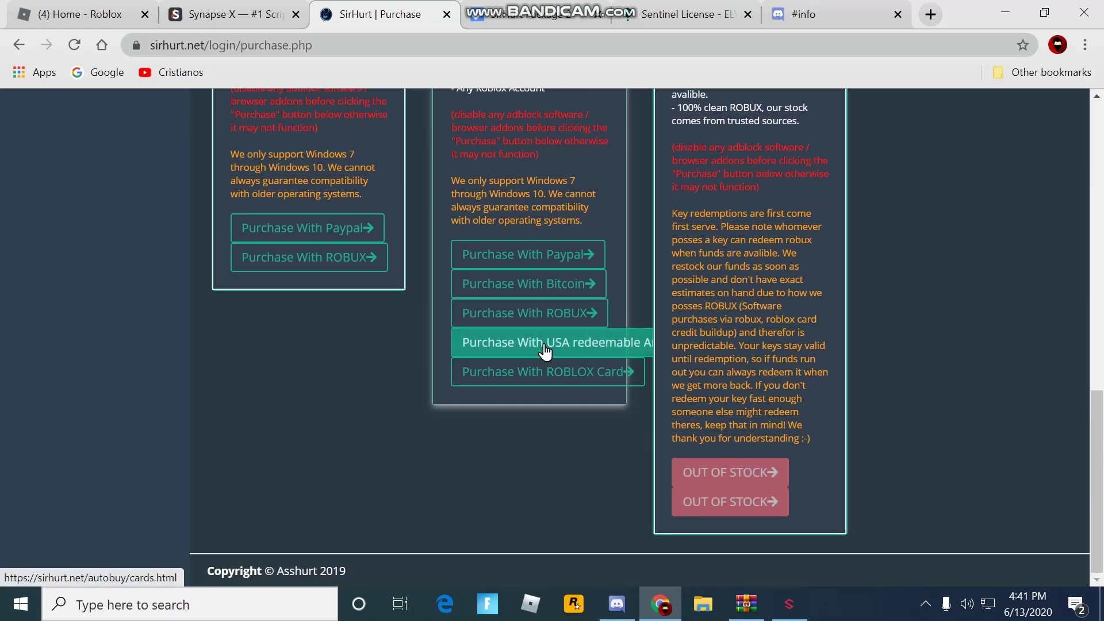
scroll(544, 342, "up", 5)
scroll(544, 349, "up", 3)
scroll(544, 349, "down", 3)
scroll(545, 349, "down", 1)
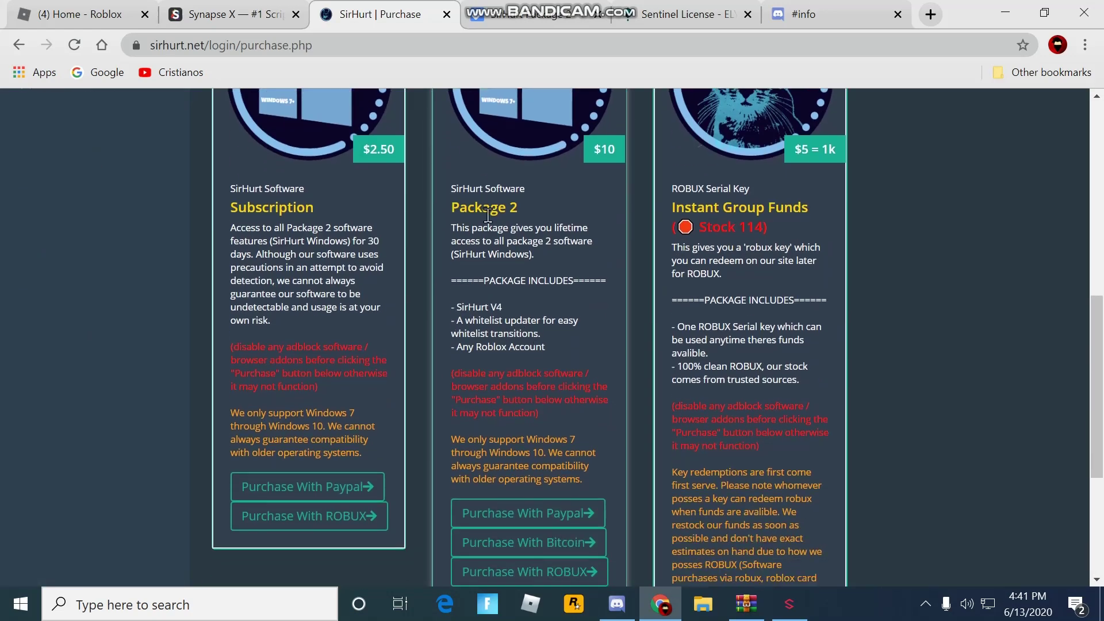
left_click(543, 14)
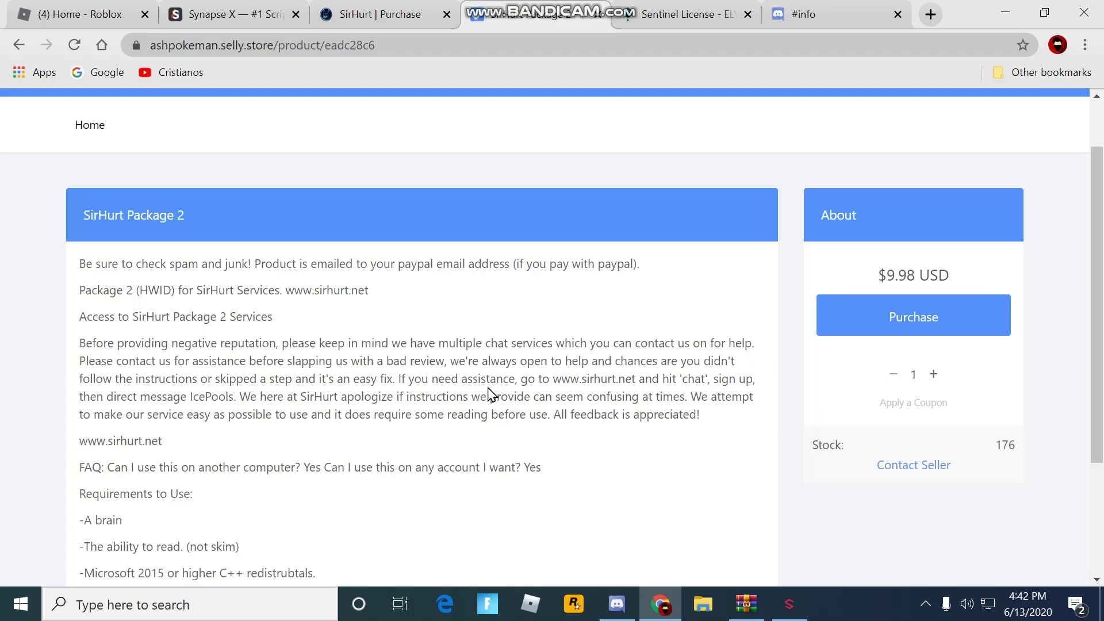
left_click(406, 15)
scroll(334, 321, "up", 3)
scroll(319, 342, "down", 3)
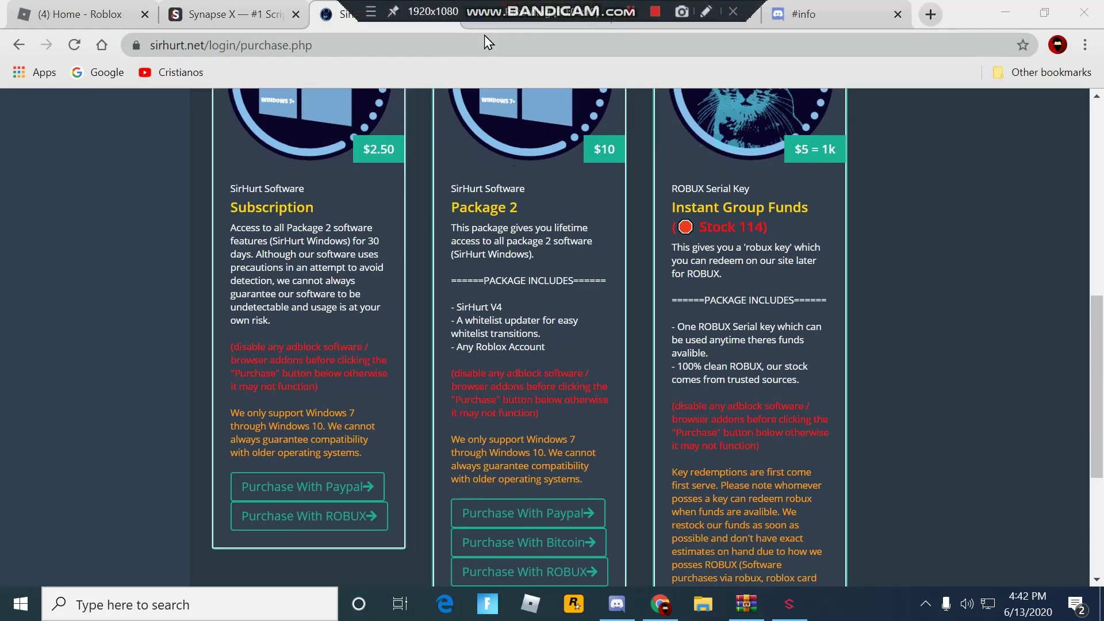
left_click(681, 14)
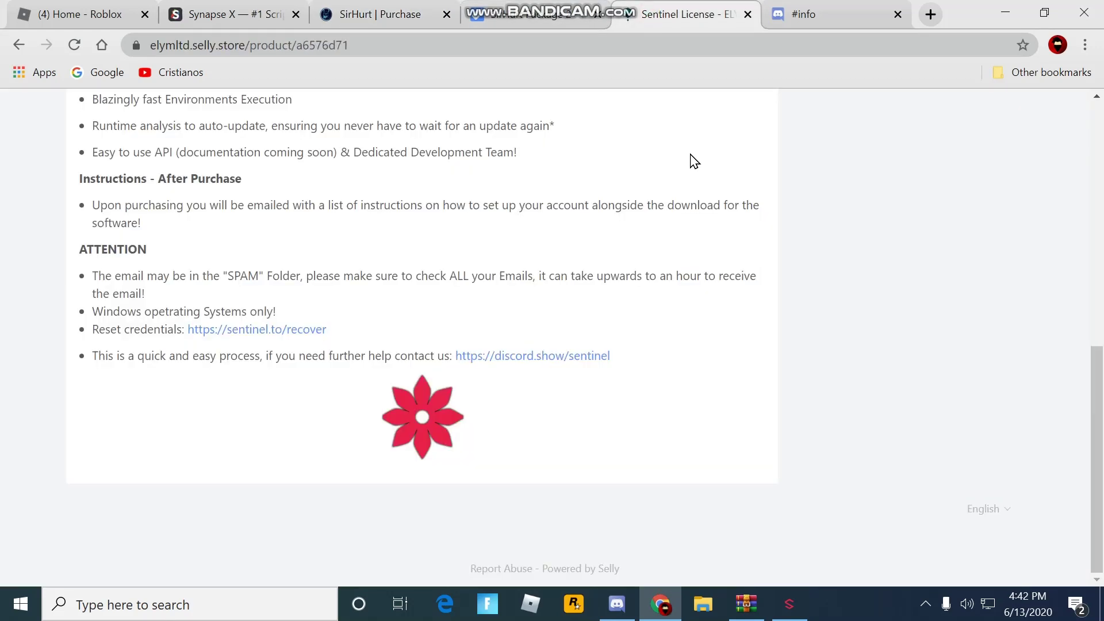
scroll(656, 384, "up", 4)
scroll(599, 386, "up", 4)
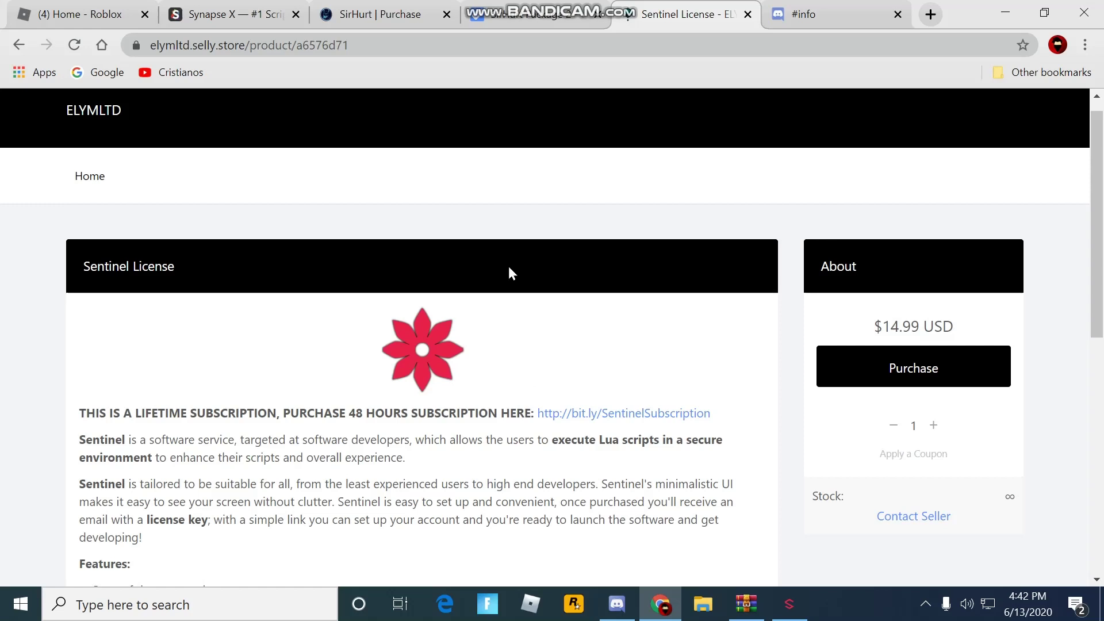
scroll(524, 431, "down", 1)
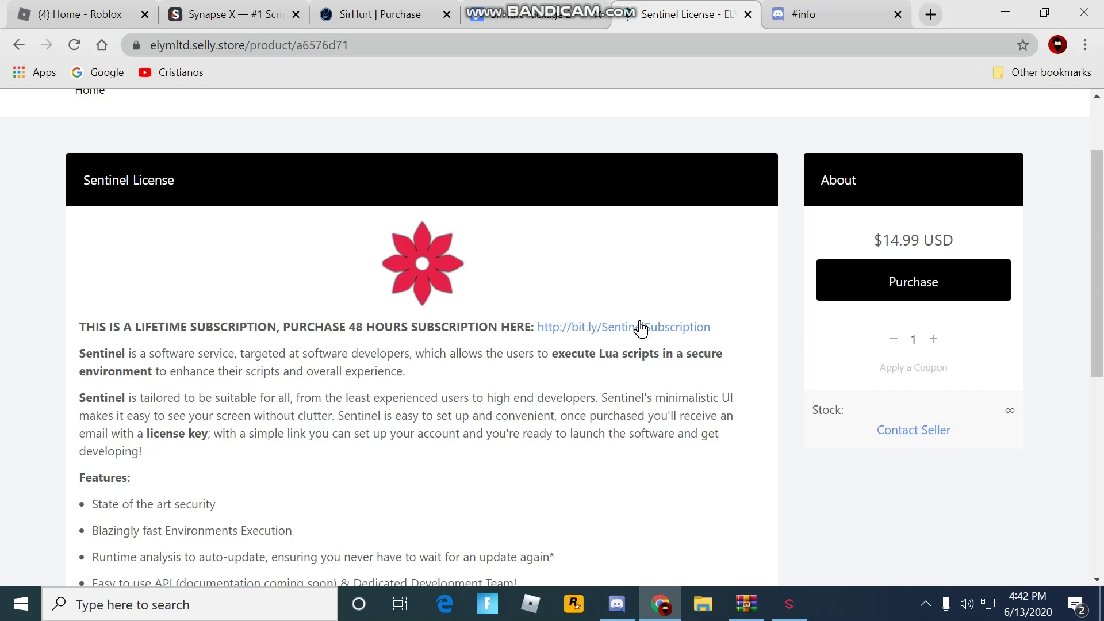
scroll(912, 285, "down", 1)
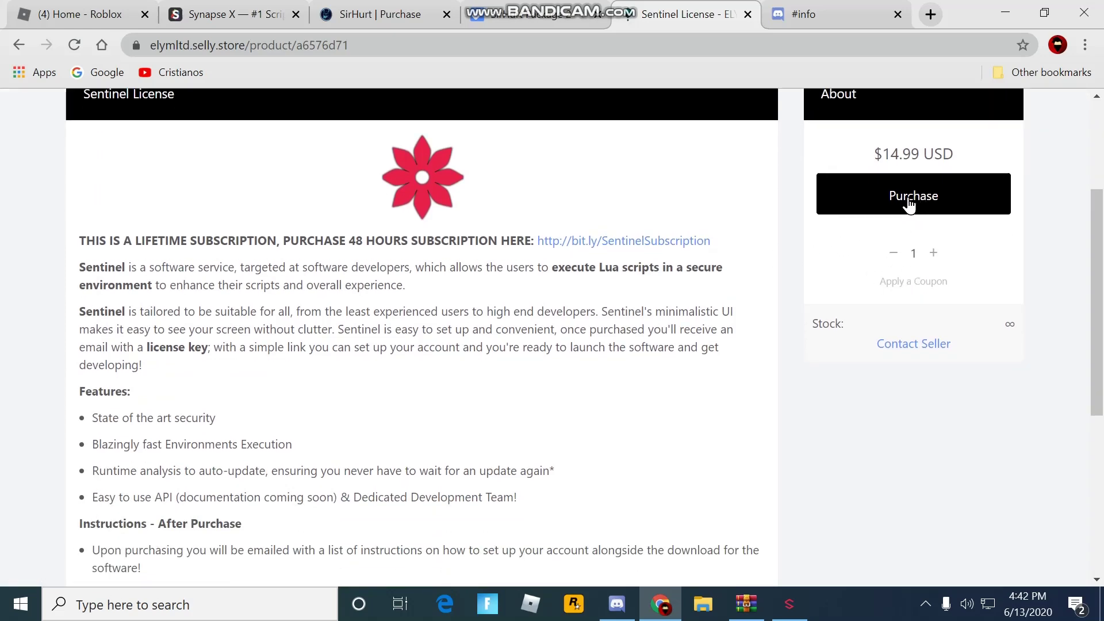
scroll(488, 387, "down", 2)
scroll(488, 386, "up", 5)
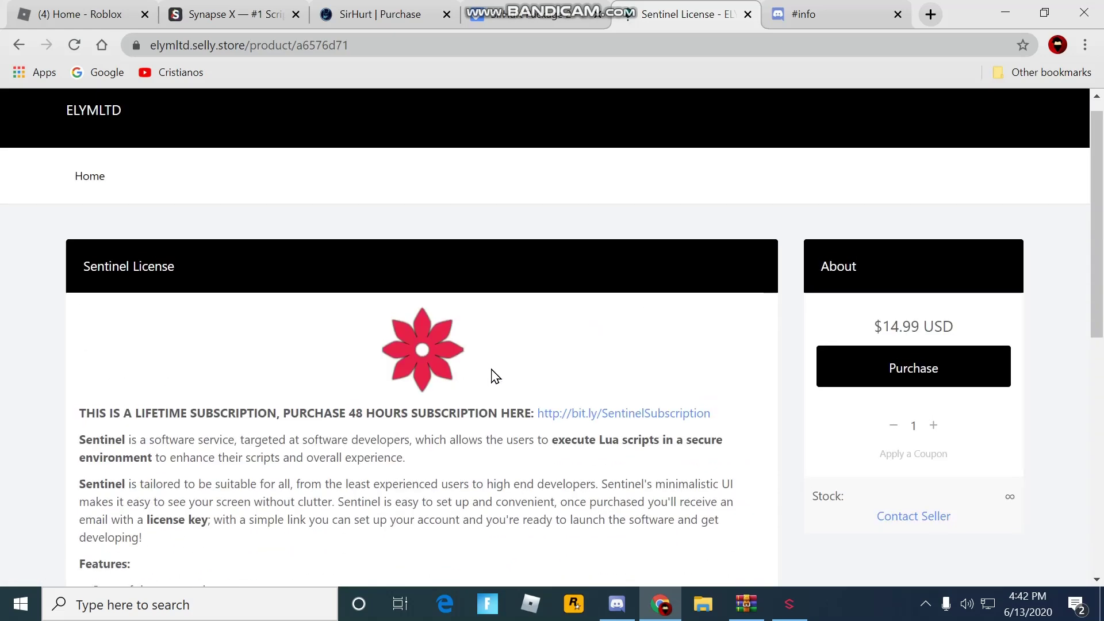
left_click(788, 601)
mouse_move(472, 200)
left_mouse_down()
mouse_move(537, 252)
mouse_move(519, 212)
left_mouse_up()
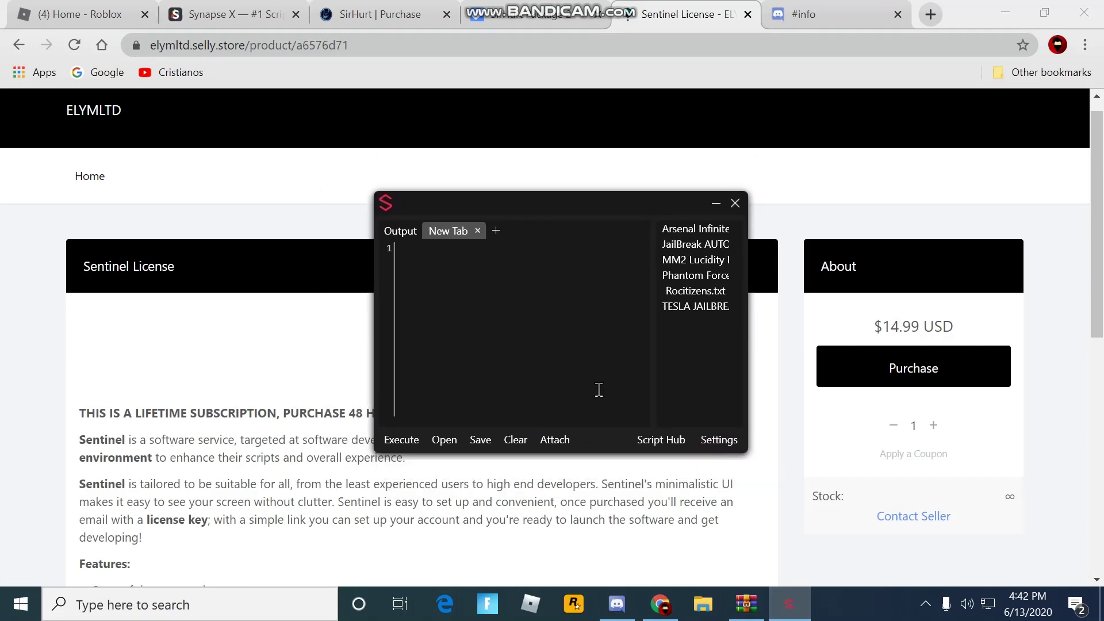
left_click(719, 439)
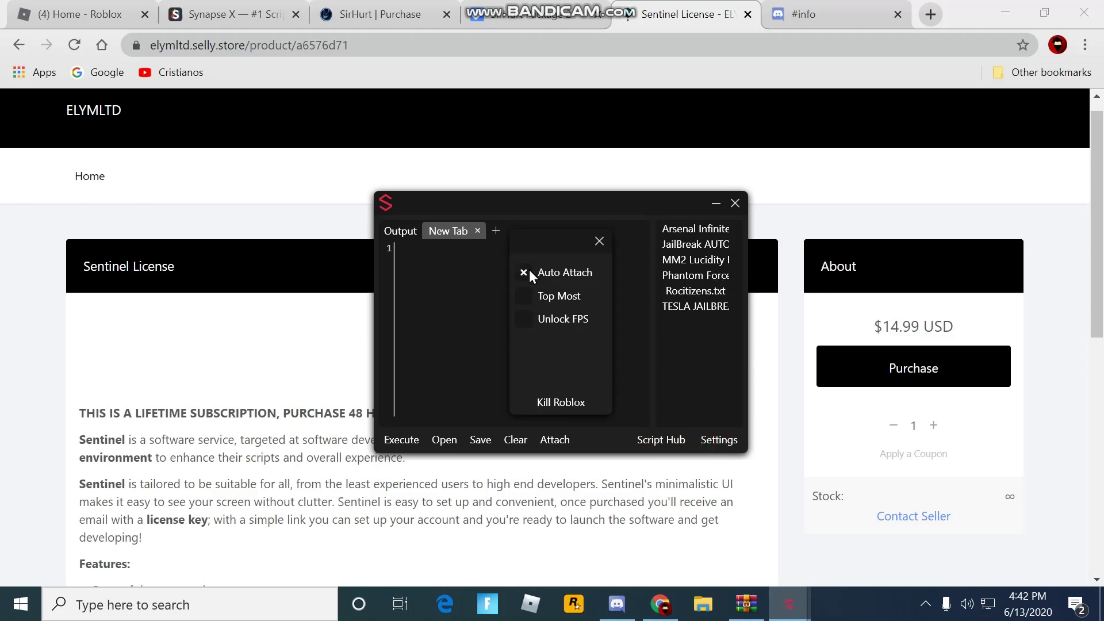
left_click_drag(543, 237, 807, 214)
left_click(860, 216)
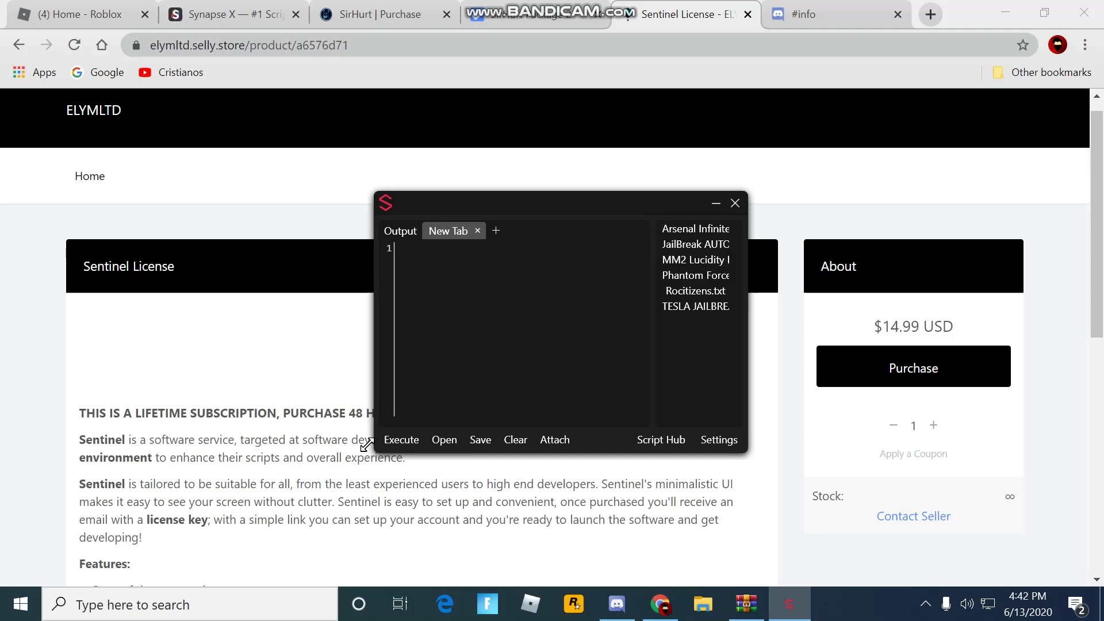
Hide the executor, glance at SirHurt Purchase, then reselect 'Sentinel' on the Sentinel License page.
left_click(716, 202)
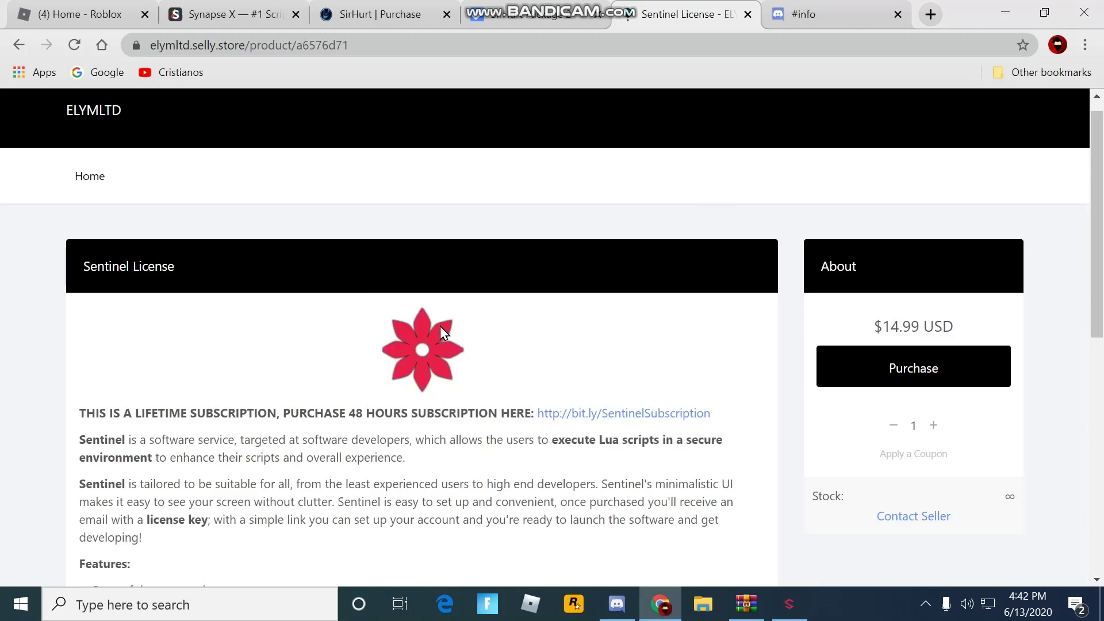
scroll(403, 355, "down", 4)
scroll(408, 360, "up", 6)
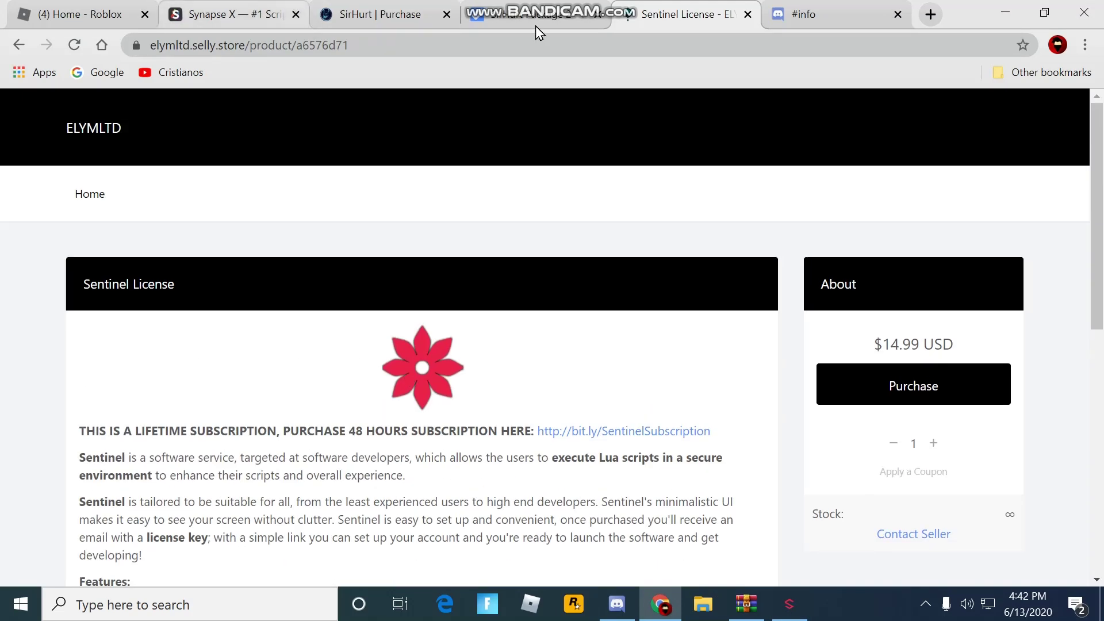
scroll(653, 334, "down", 1)
scroll(579, 319, "up", 2)
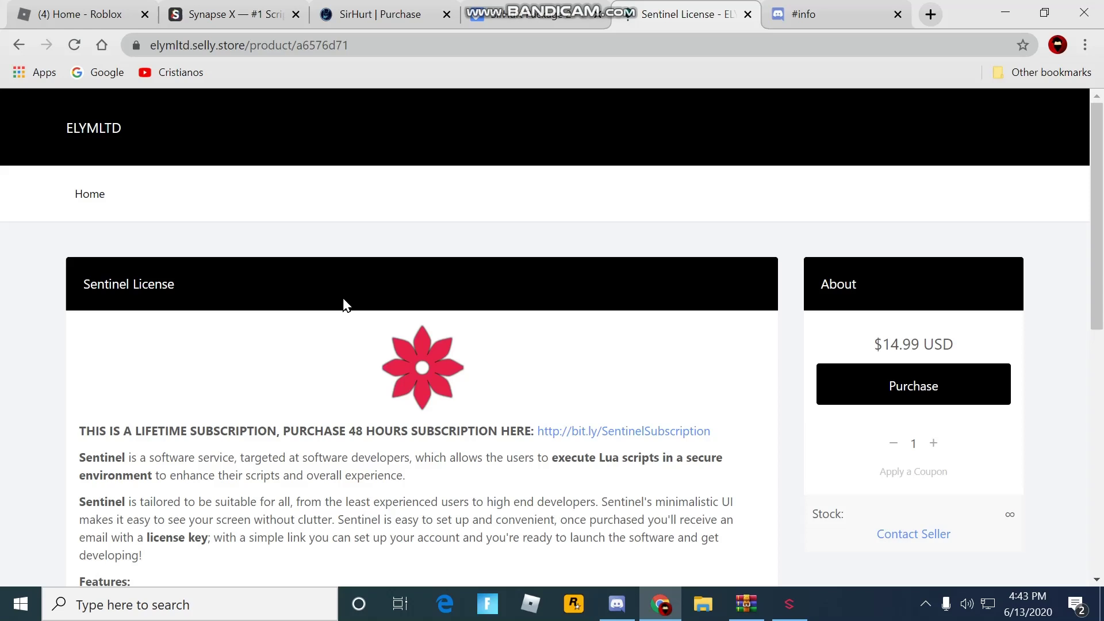
scroll(510, 291, "down", 1)
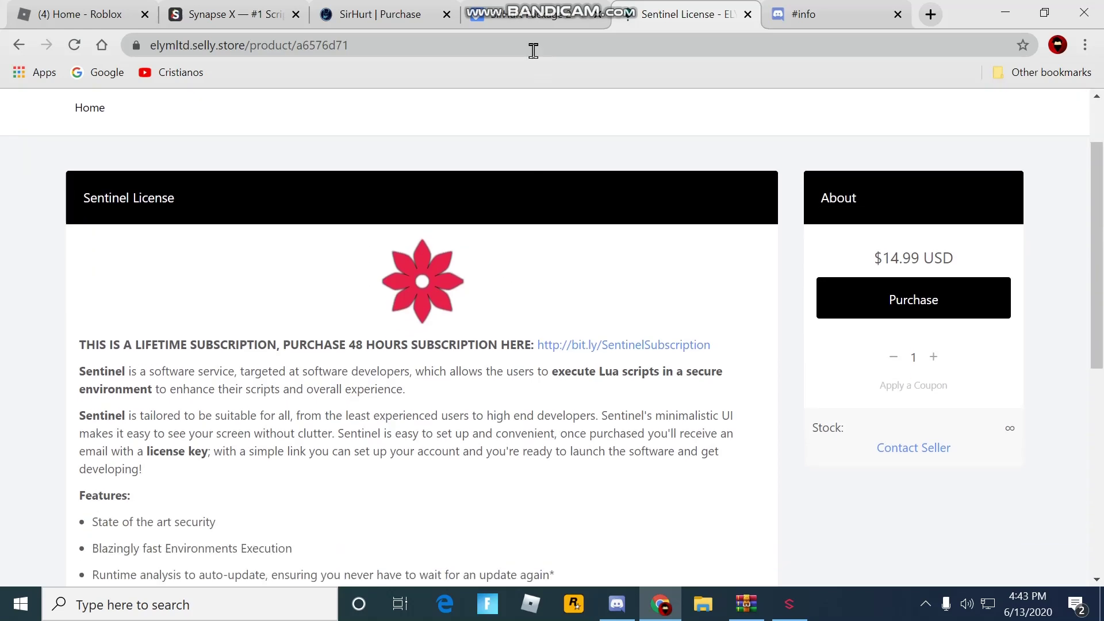
key("ctrl+shift+Tab")
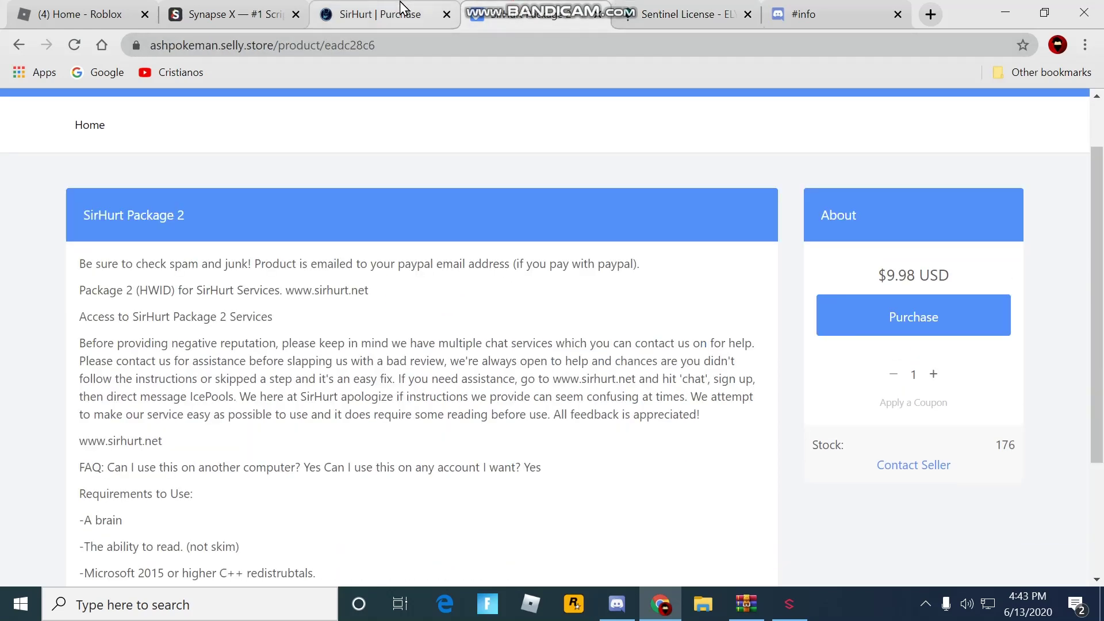
left_click(686, 13)
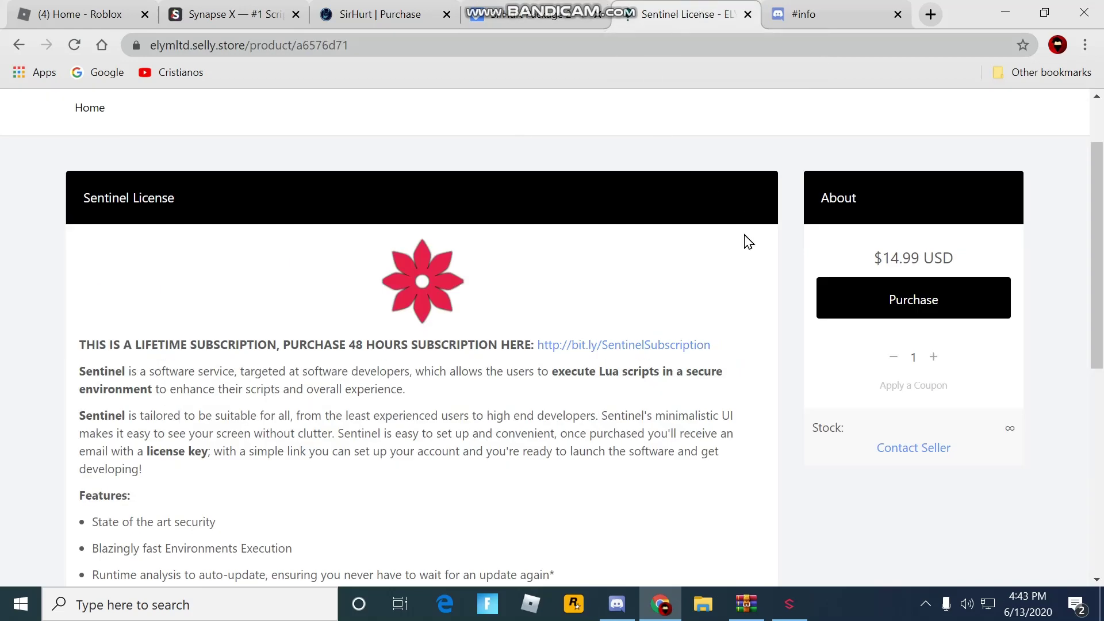
scroll(744, 241, "up", 1)
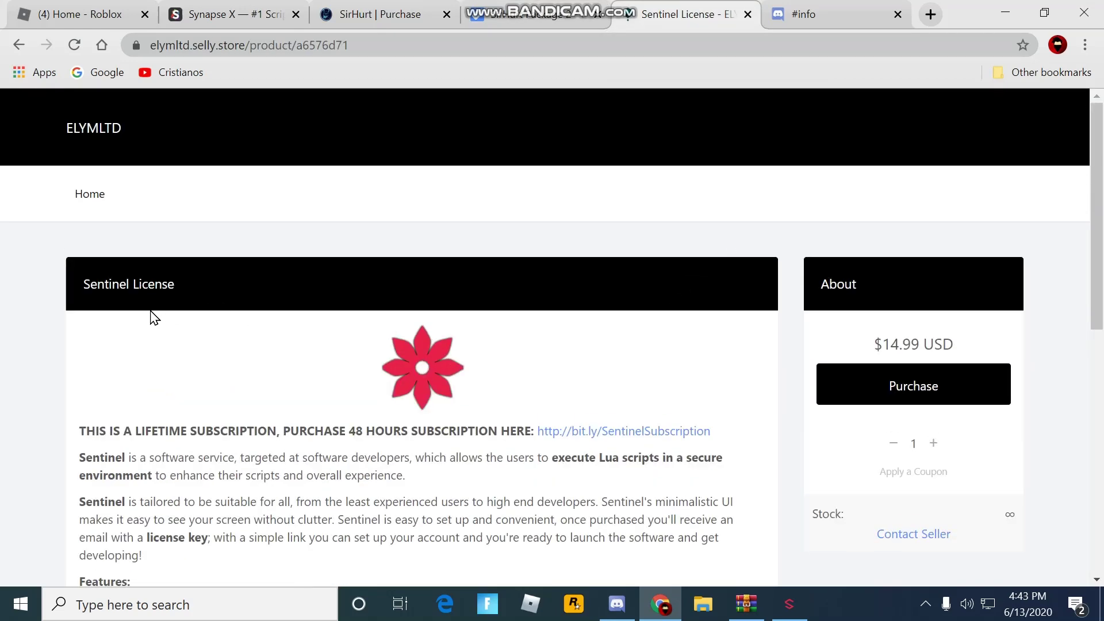
double_click(107, 284)
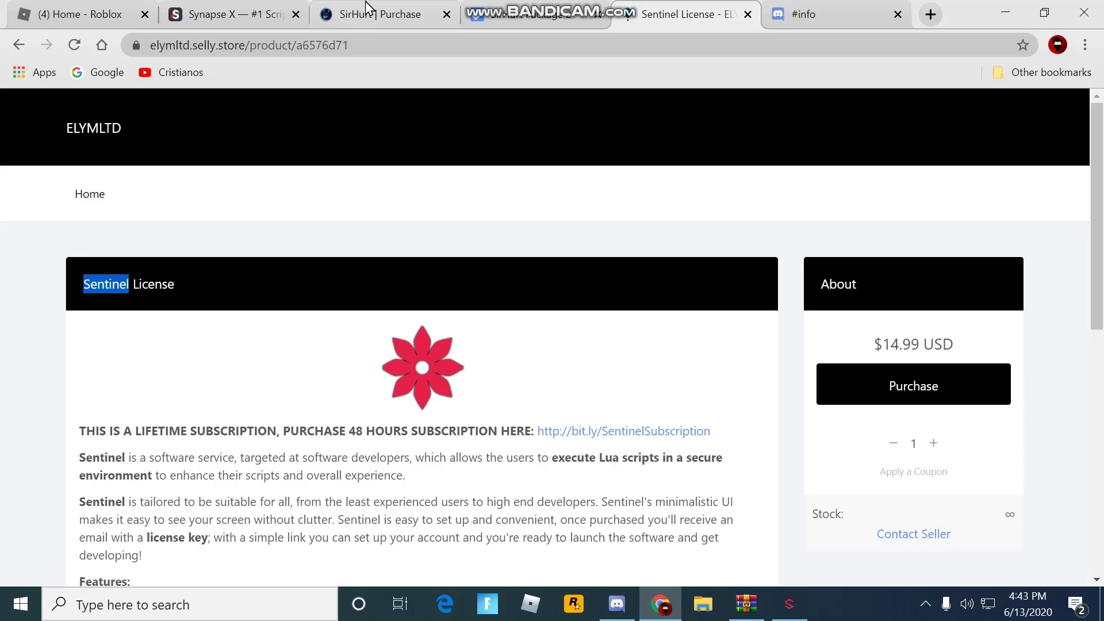
Read Sentinel's #info channel: $15 lifetime and $2.50 48-hour keys, plus payment methods.
left_click(821, 12)
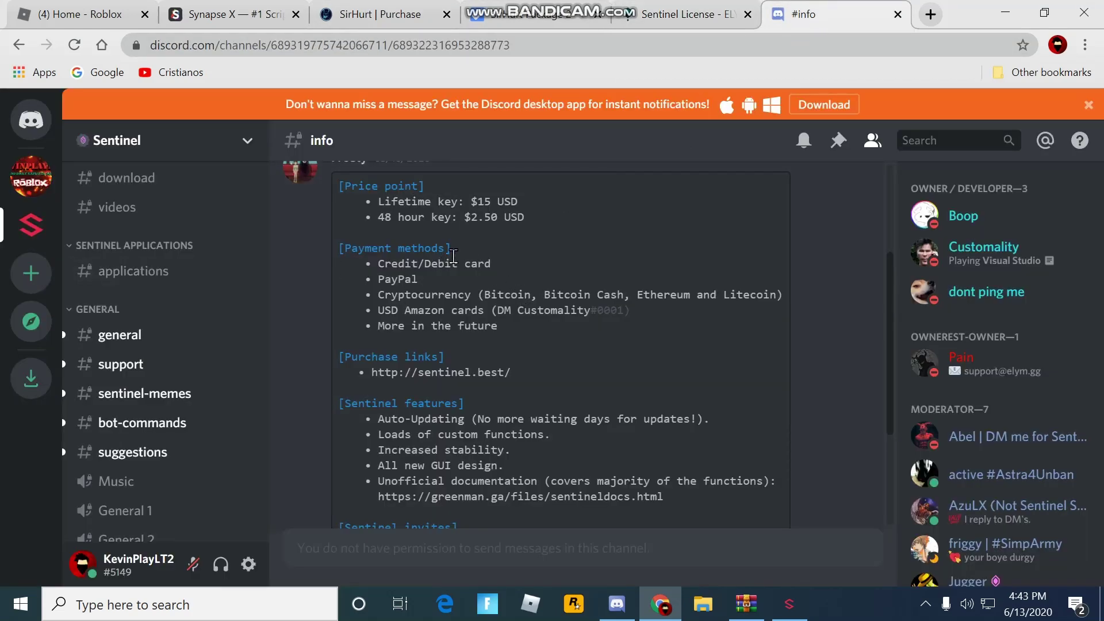
scroll(453, 256, "up", 2)
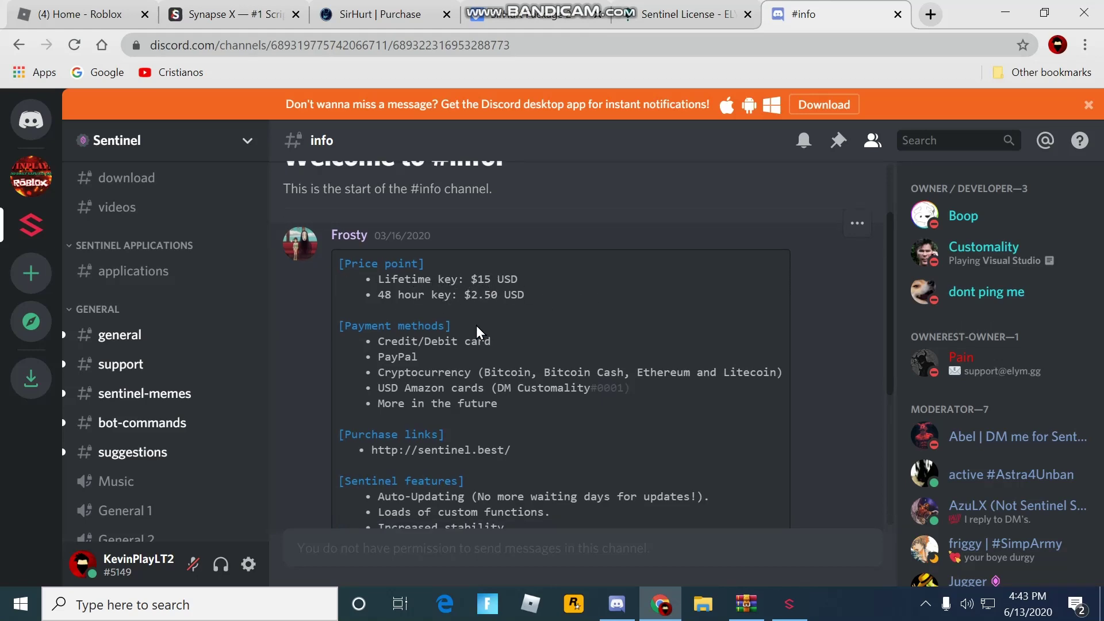
scroll(476, 326, "down", 2)
scroll(427, 320, "down", 2)
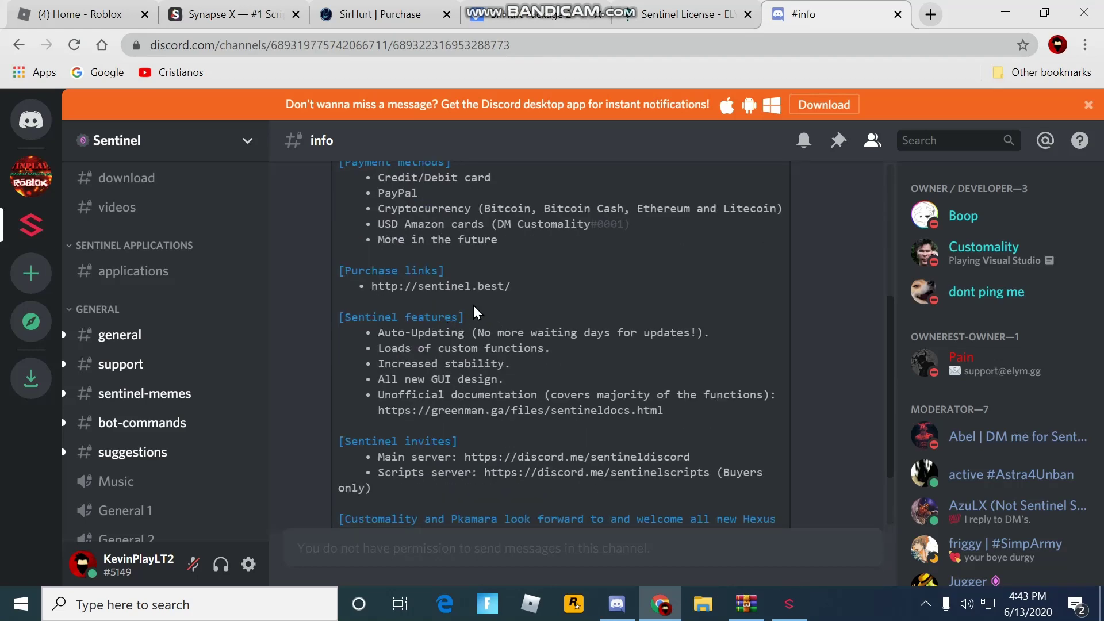
scroll(428, 309, "up", 1)
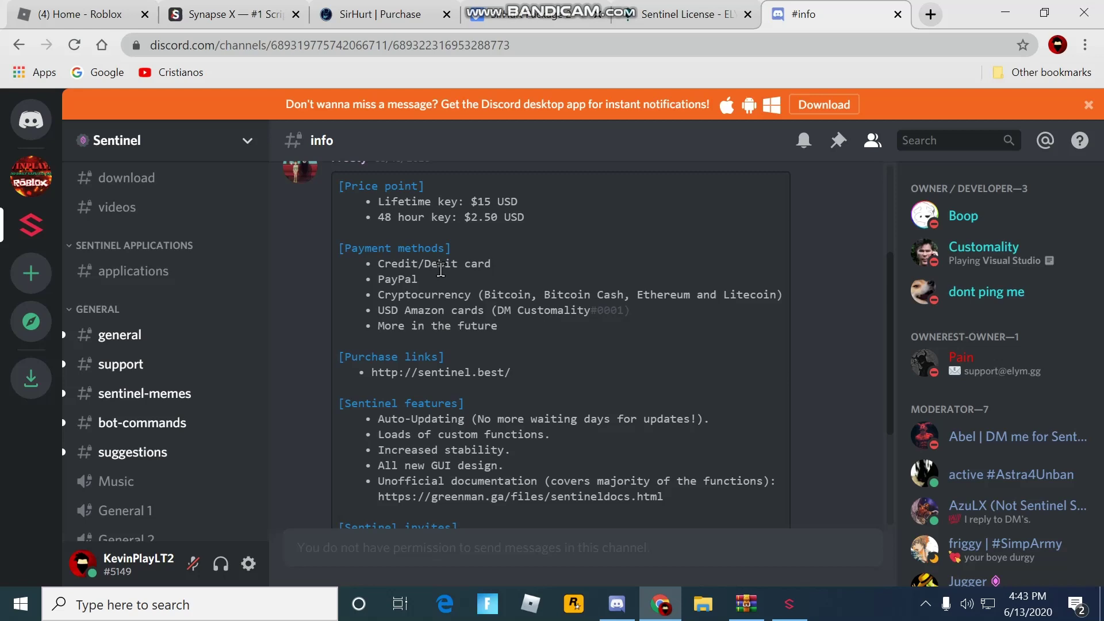
scroll(673, 268, "up", 3)
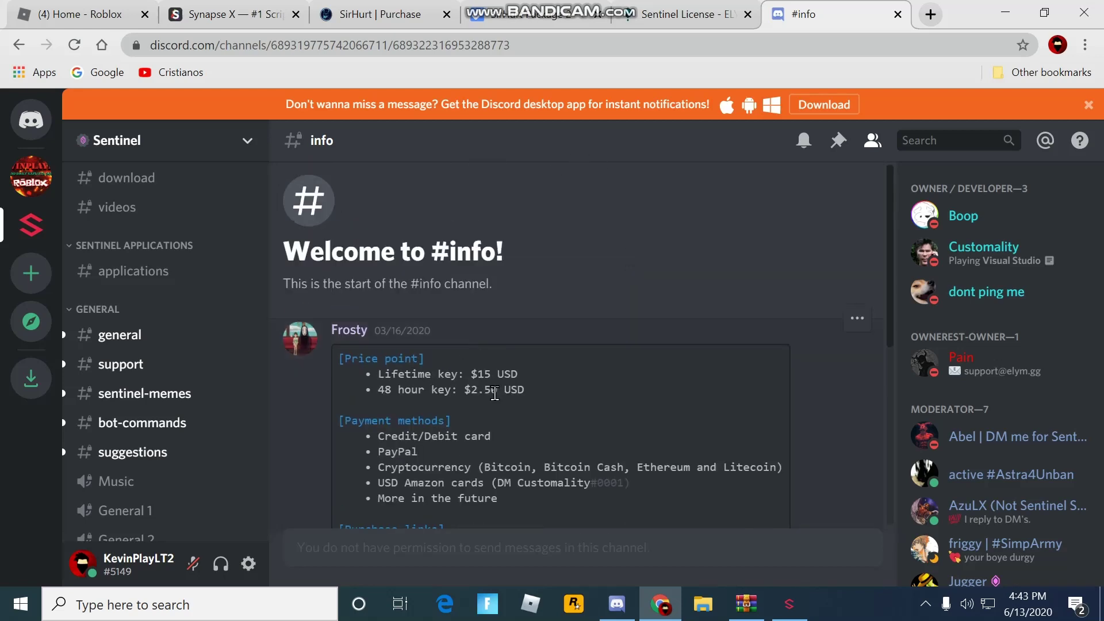
Select 'PayPal', then flip between the Sentinel License and SirHurt Package 2 listings.
double_click(405, 453)
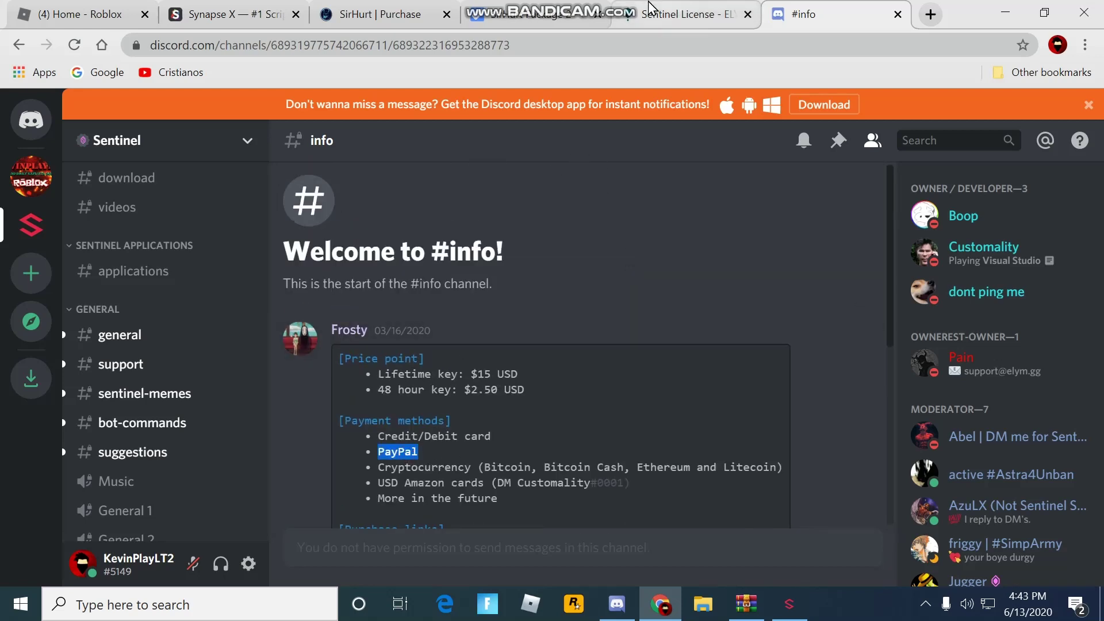
left_click(682, 13)
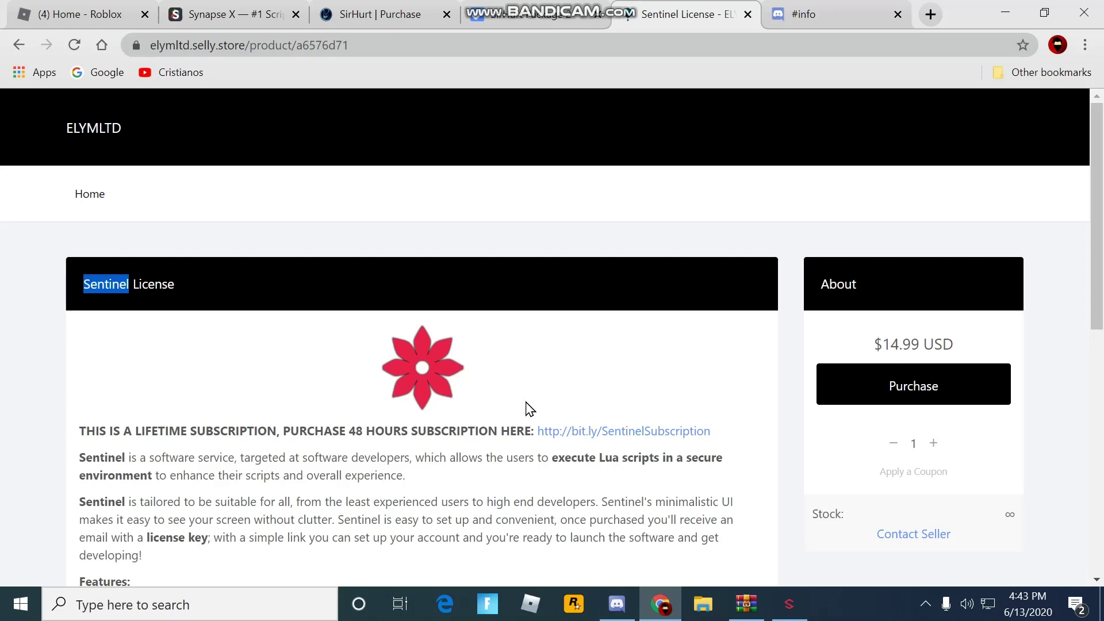
scroll(771, 399, "down", 4)
scroll(771, 399, "down", 3)
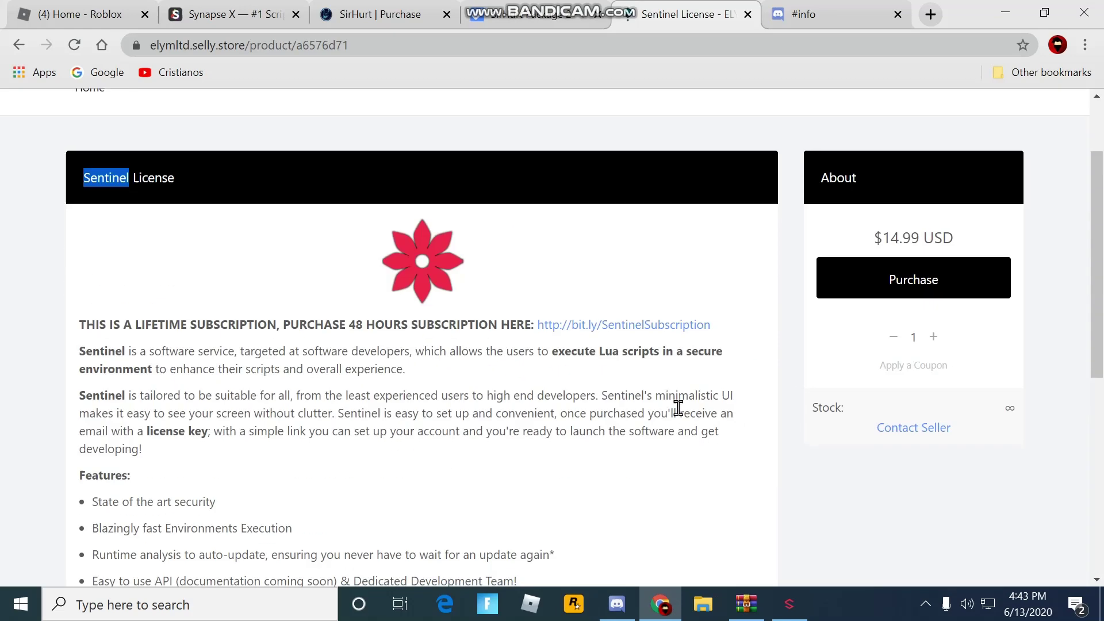
scroll(678, 409, "up", 1)
left_click(544, 15)
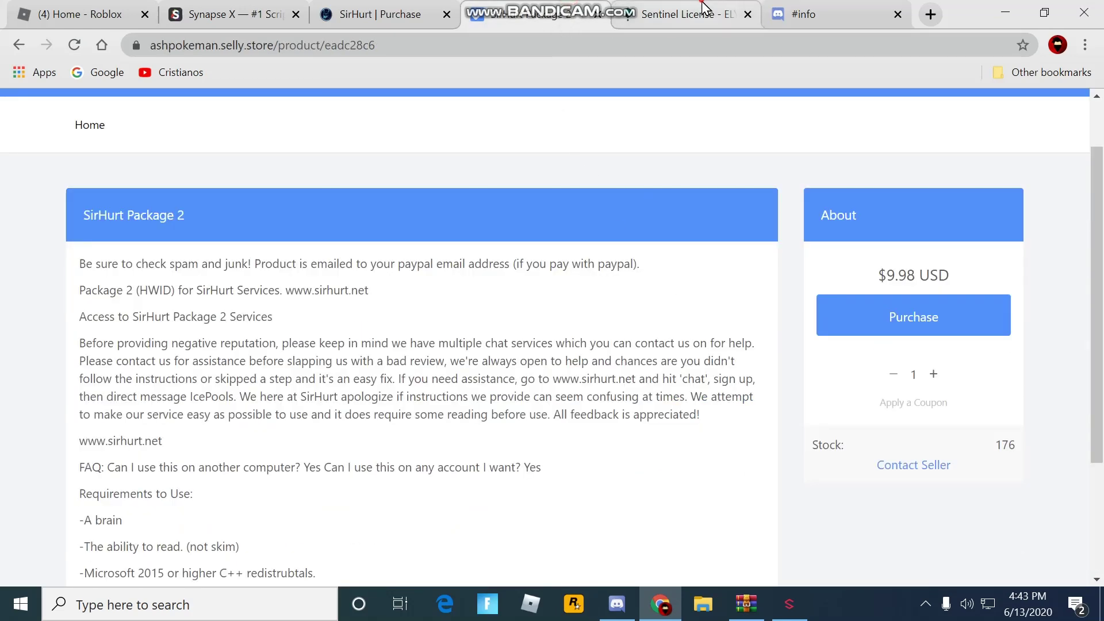
left_click(703, 9)
left_click(535, 15)
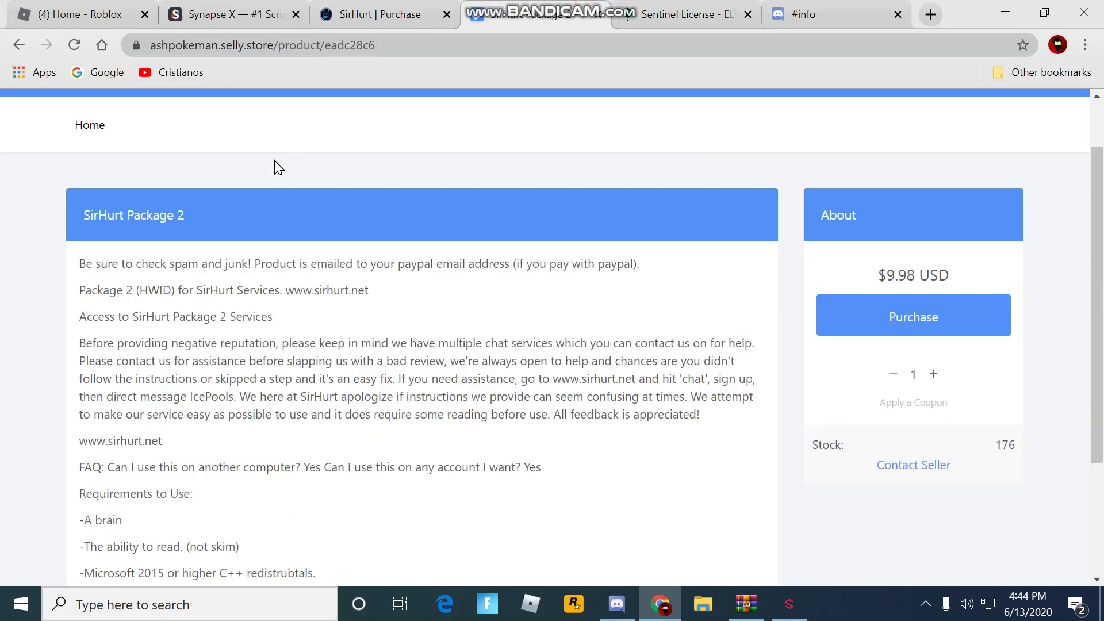
Read the Synapse X homepage FAQ, highlighting the 'Is Synapse X legal?' question.
left_click(250, 14)
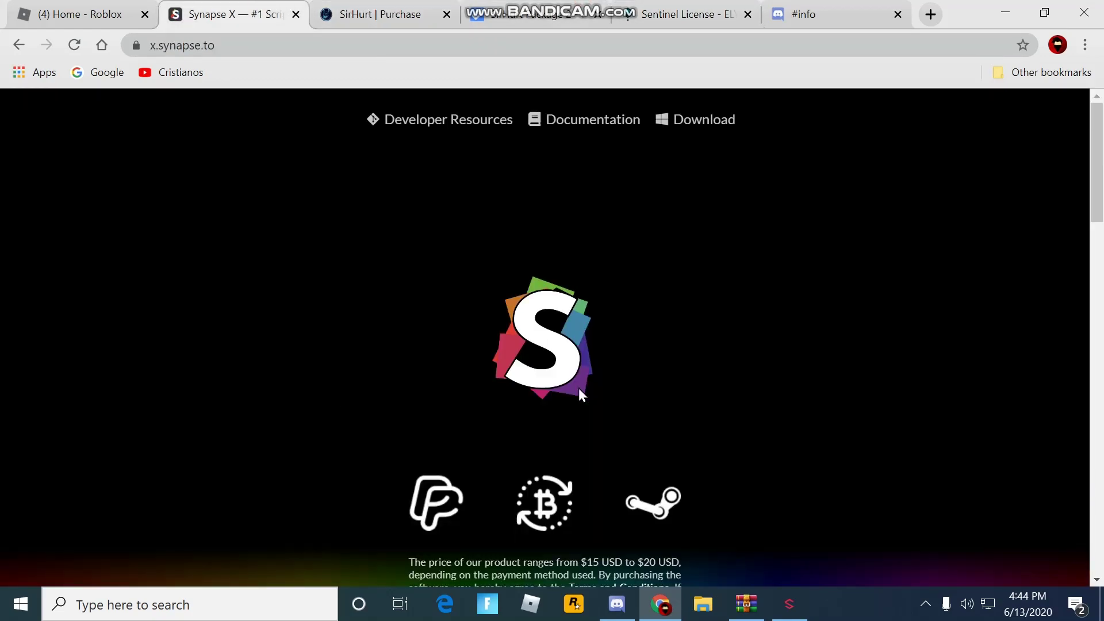
scroll(586, 393, "down", 8)
scroll(412, 386, "down", 5)
scroll(474, 307, "up", 13)
left_click_drag(1096, 171, 1096, 242)
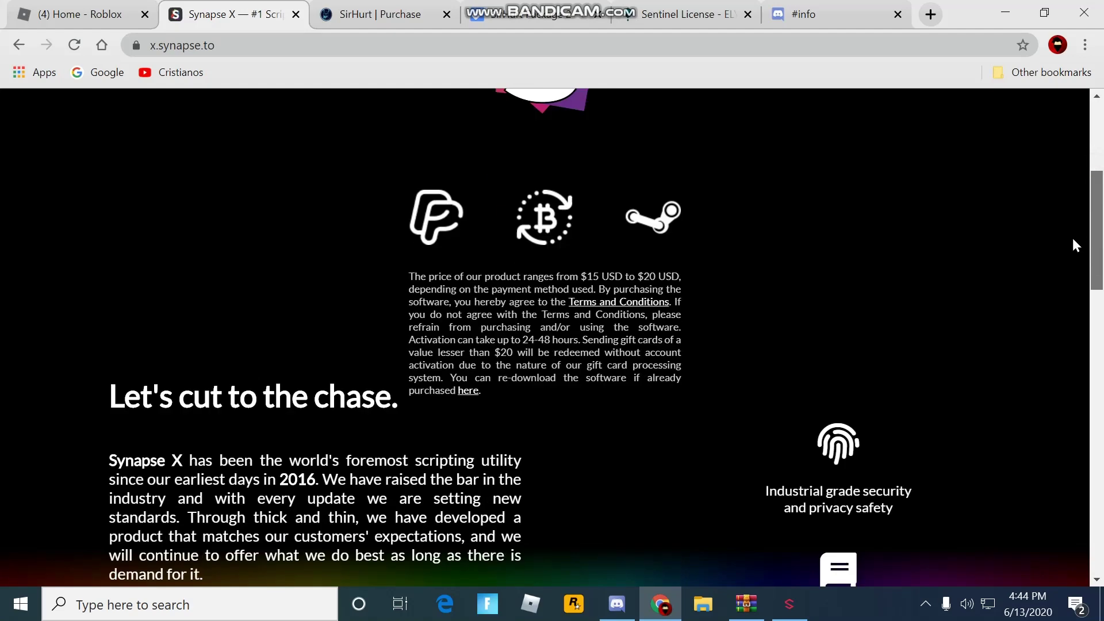
scroll(1072, 242, "down", 2)
scroll(1068, 244, "down", 3)
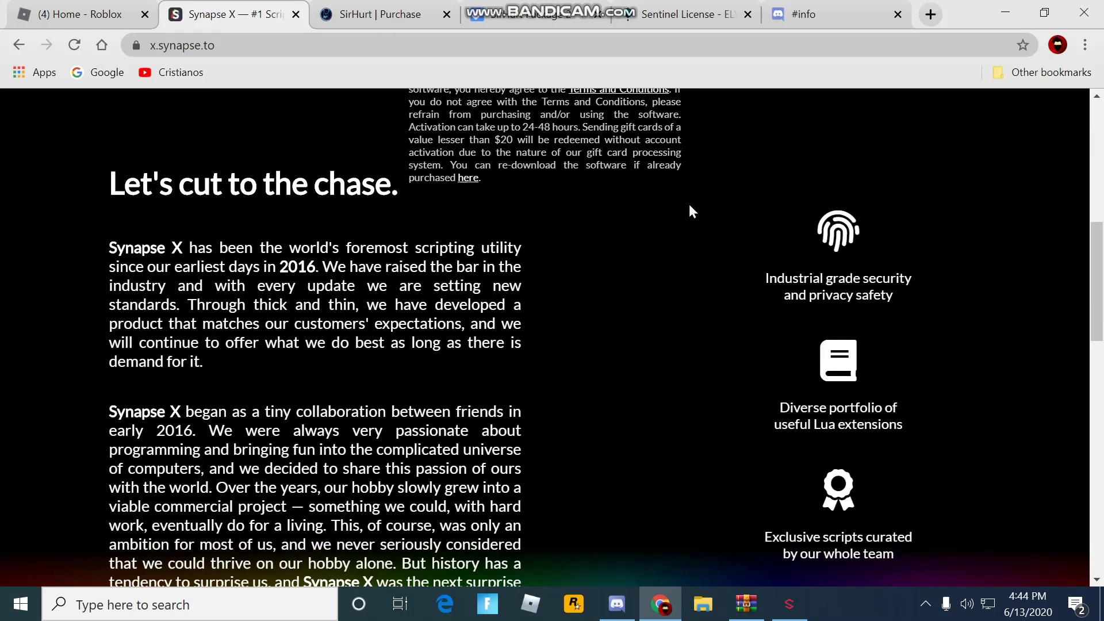
scroll(648, 211, "up", 5)
scroll(558, 314, "up", 5)
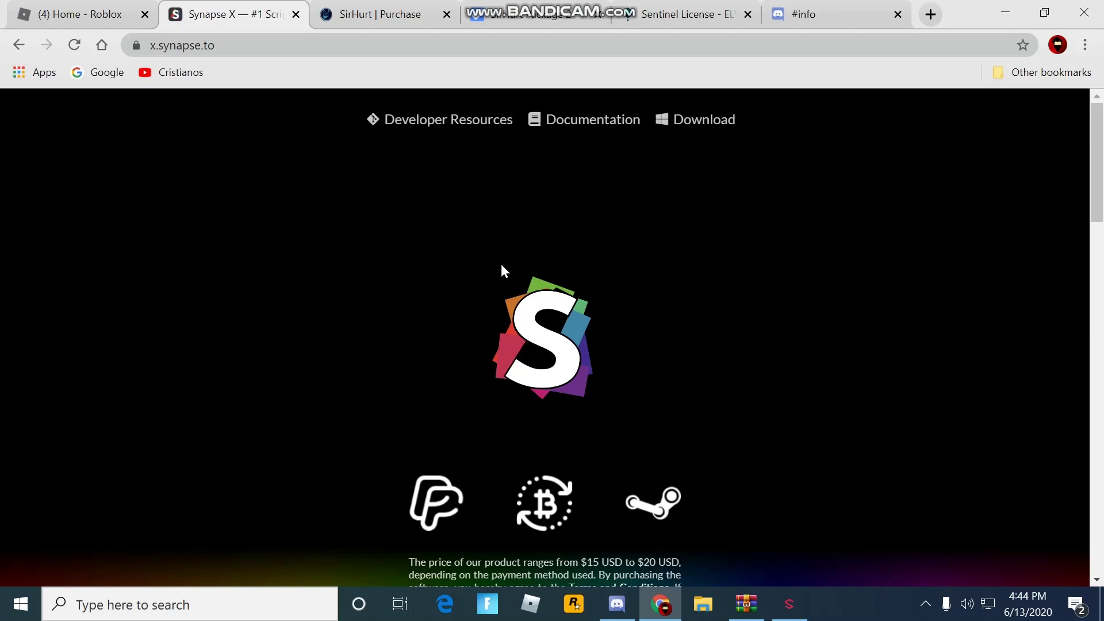
scroll(435, 251, "down", 5)
scroll(436, 255, "down", 5)
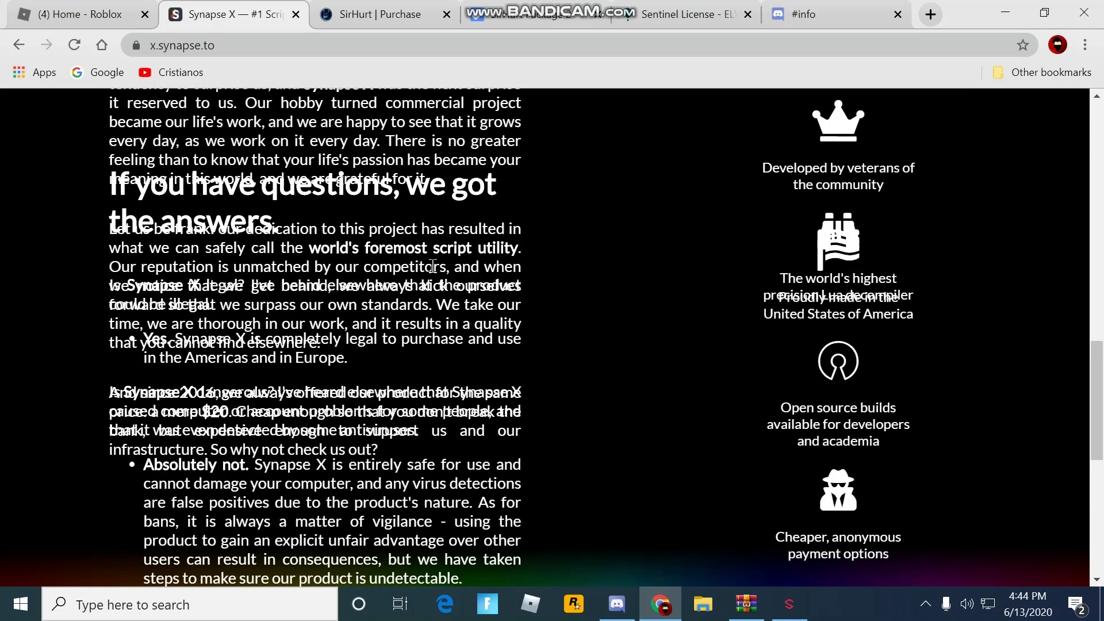
left_click_drag(371, 329, 203, 220)
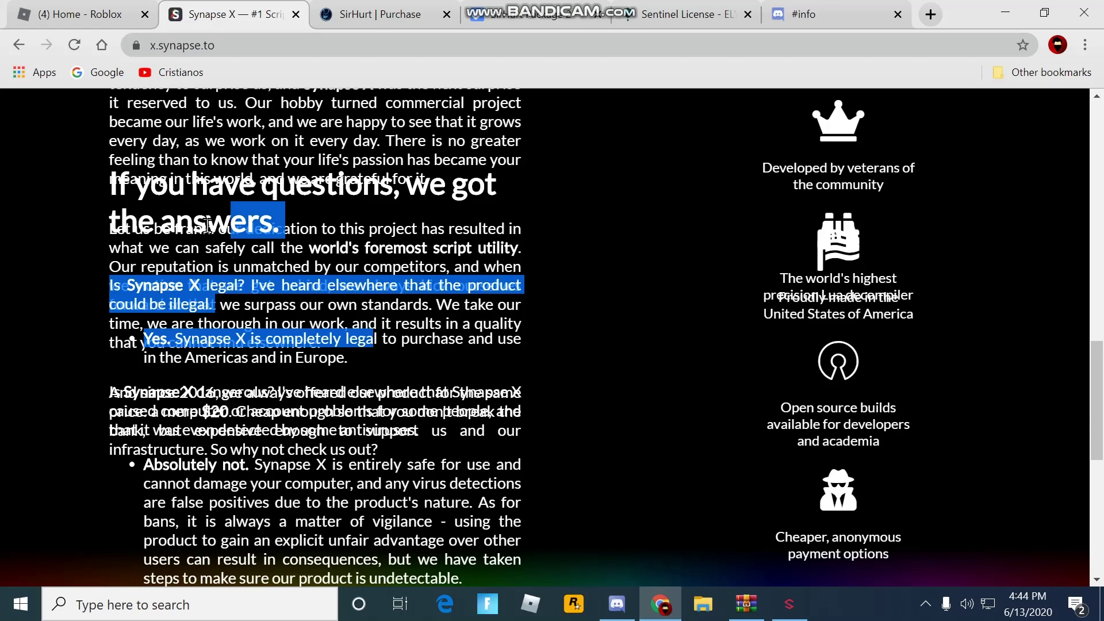
left_click(389, 361)
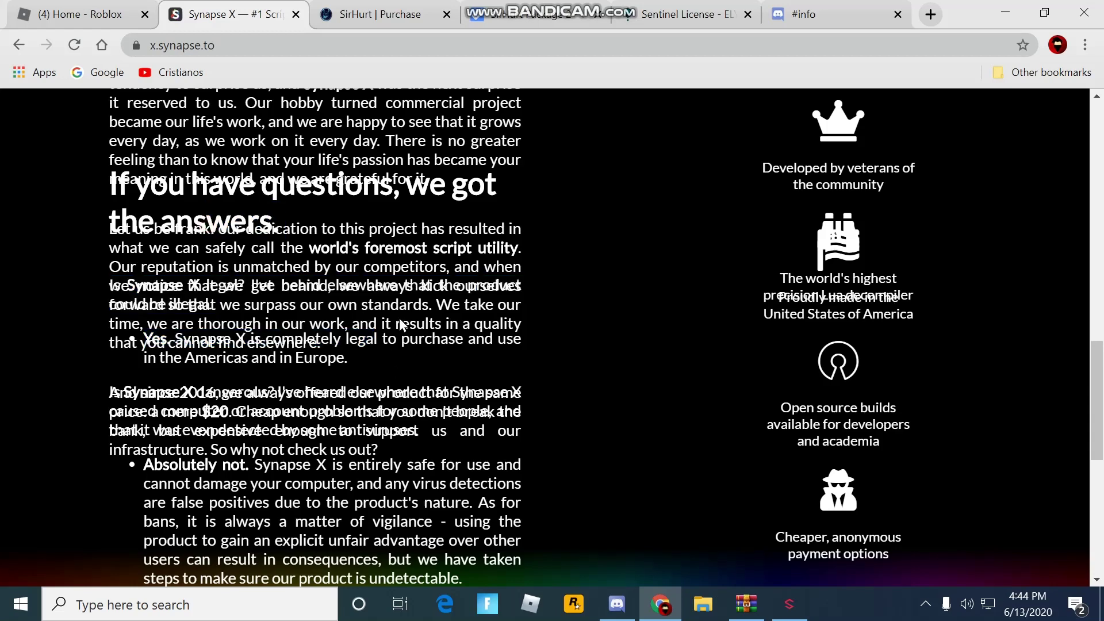
triple_click(348, 306)
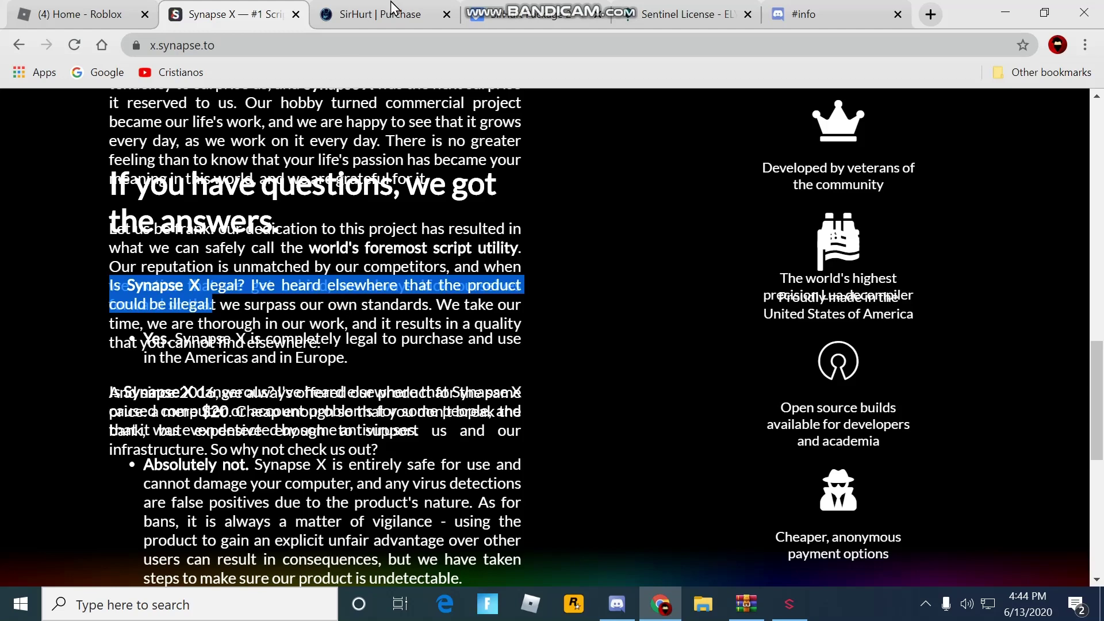
Cycle through the open tabs, close the SirHurt package tab, and return to Synapse X.
left_click(380, 15)
left_click(534, 14)
left_click(604, 14)
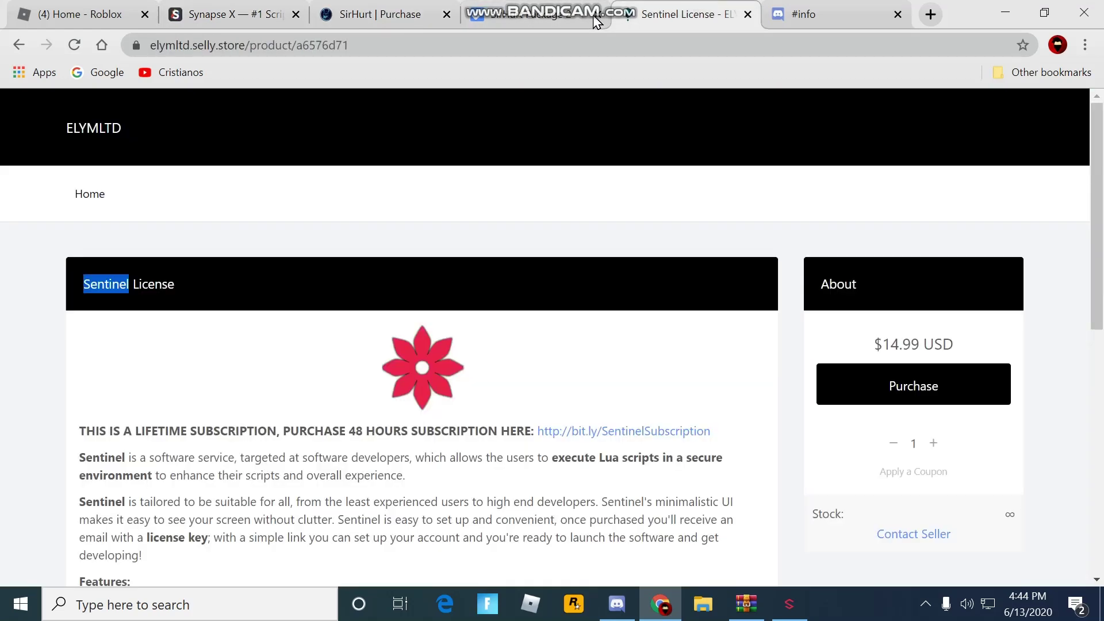
middle_click(597, 22)
left_click(656, 14)
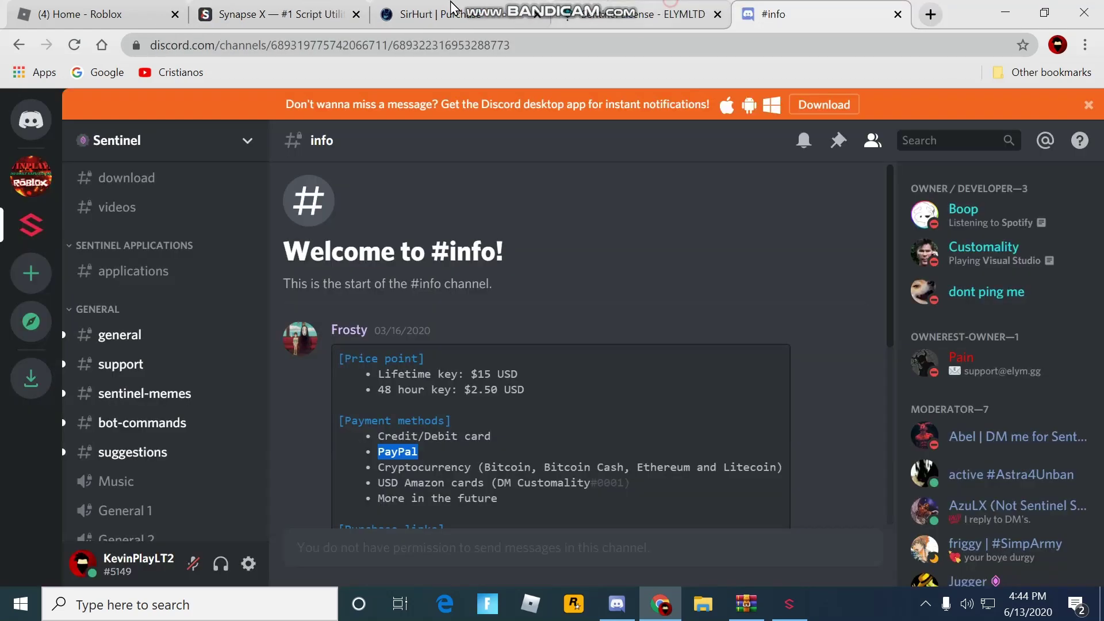
left_click(280, 14)
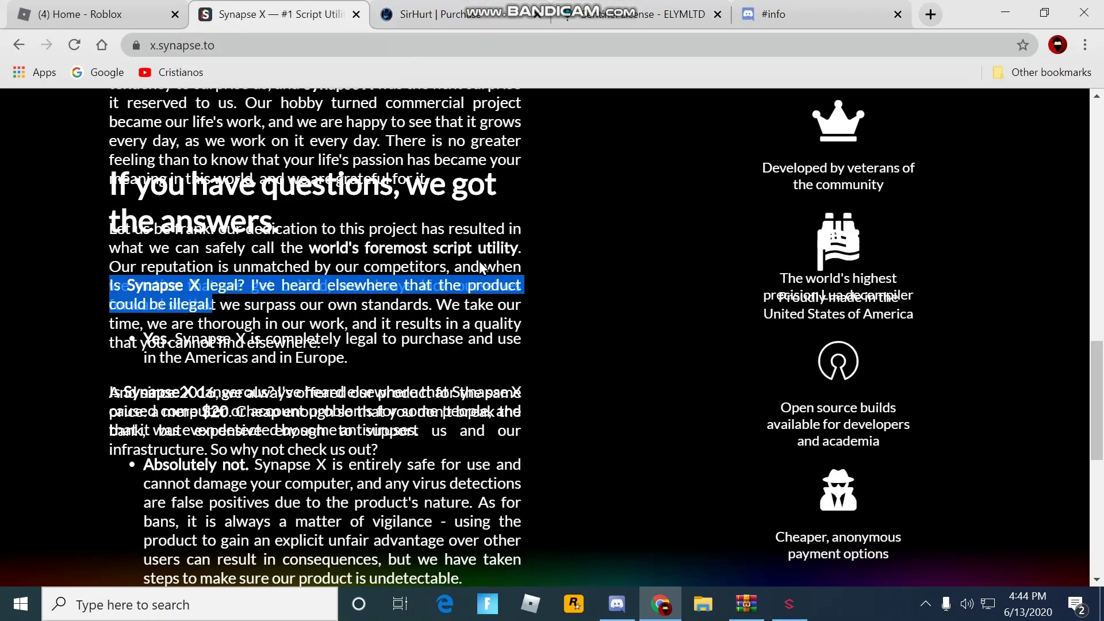
left_click(434, 335)
scroll(735, 325, "up", 10)
scroll(746, 290, "up", 5)
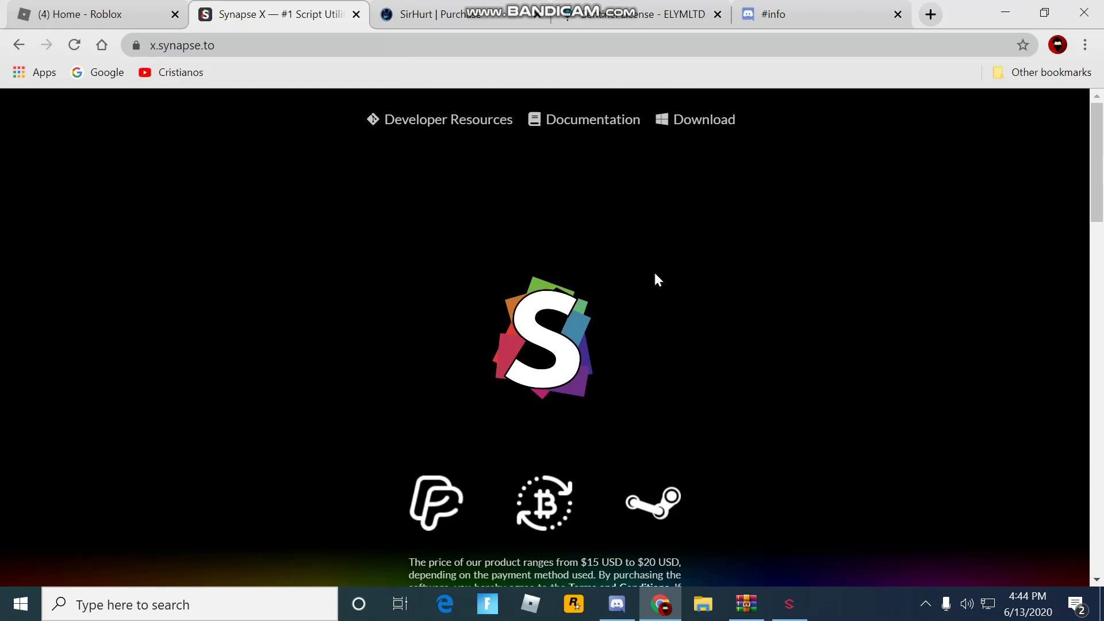
left_click(449, 503)
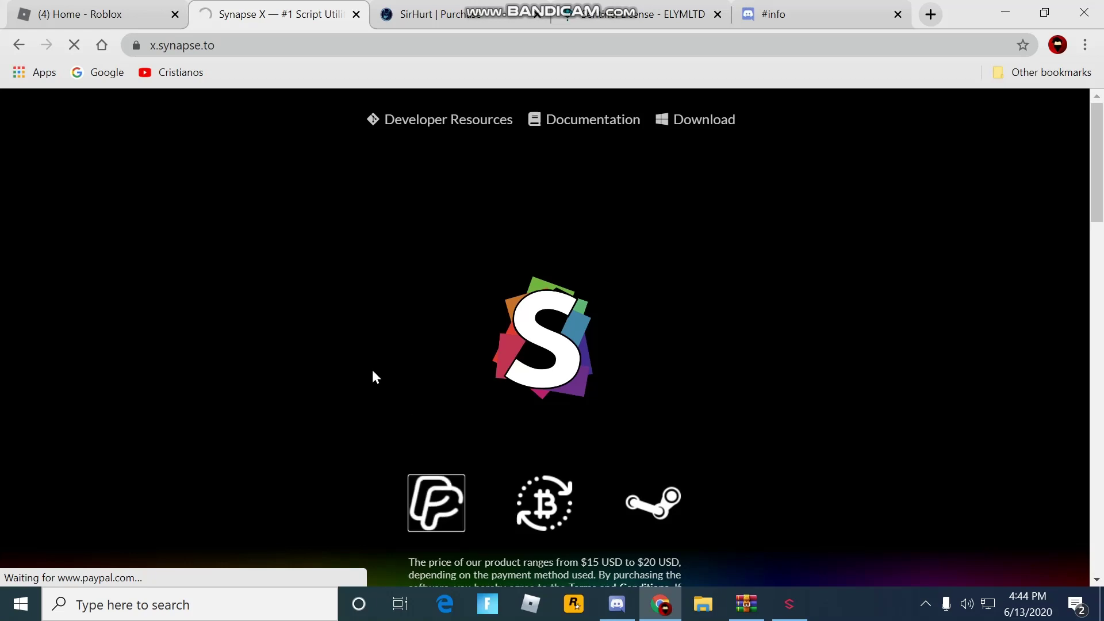
scroll(604, 380, "down", 3)
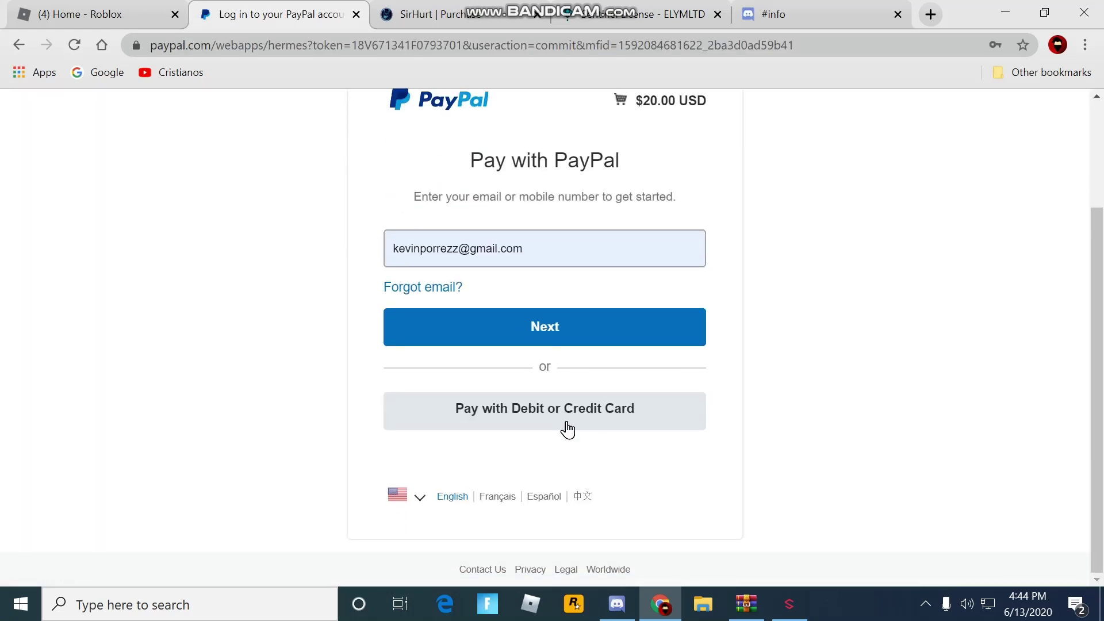
scroll(562, 427, "up", 2)
scroll(518, 431, "up", 2)
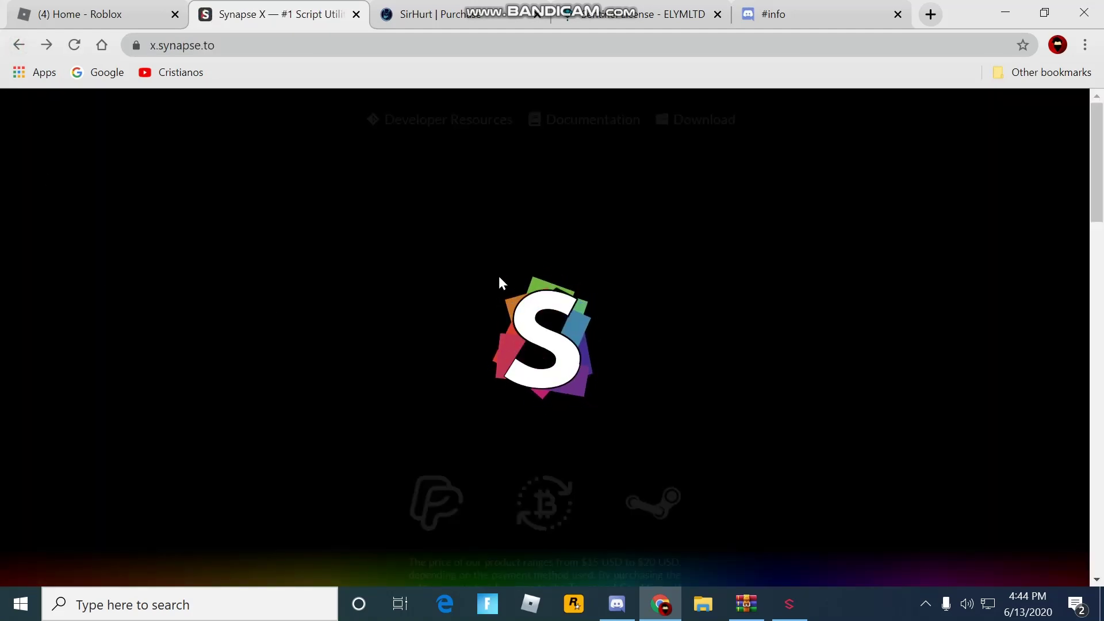
scroll(486, 285, "down", 1)
scroll(477, 301, "down", 8)
scroll(483, 323, "down", 2)
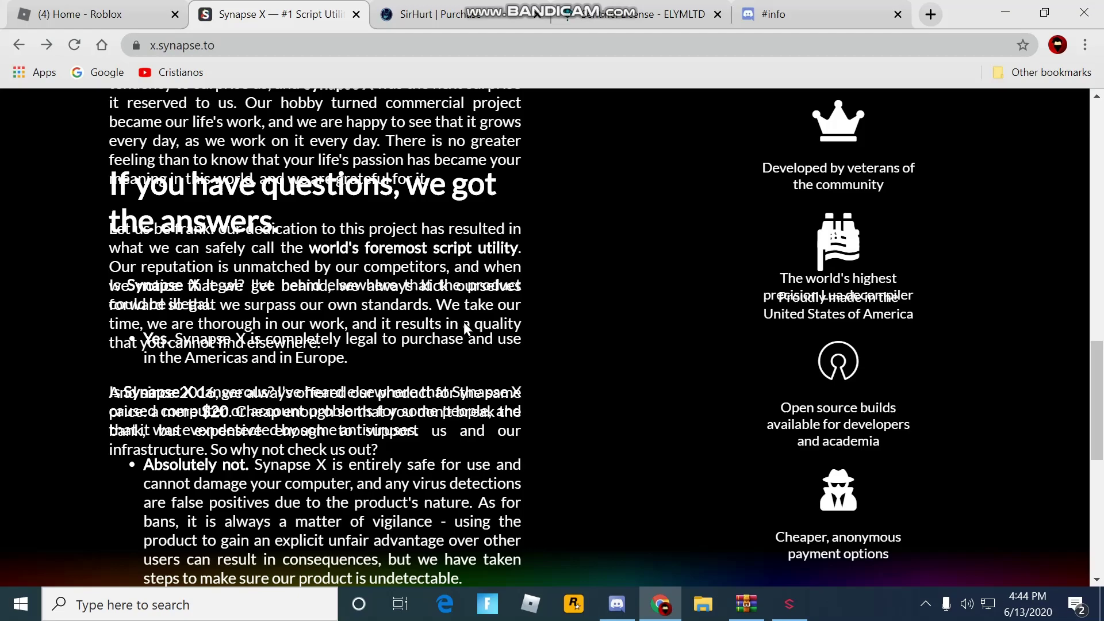
scroll(658, 352, "down", 2)
scroll(657, 353, "up", 3)
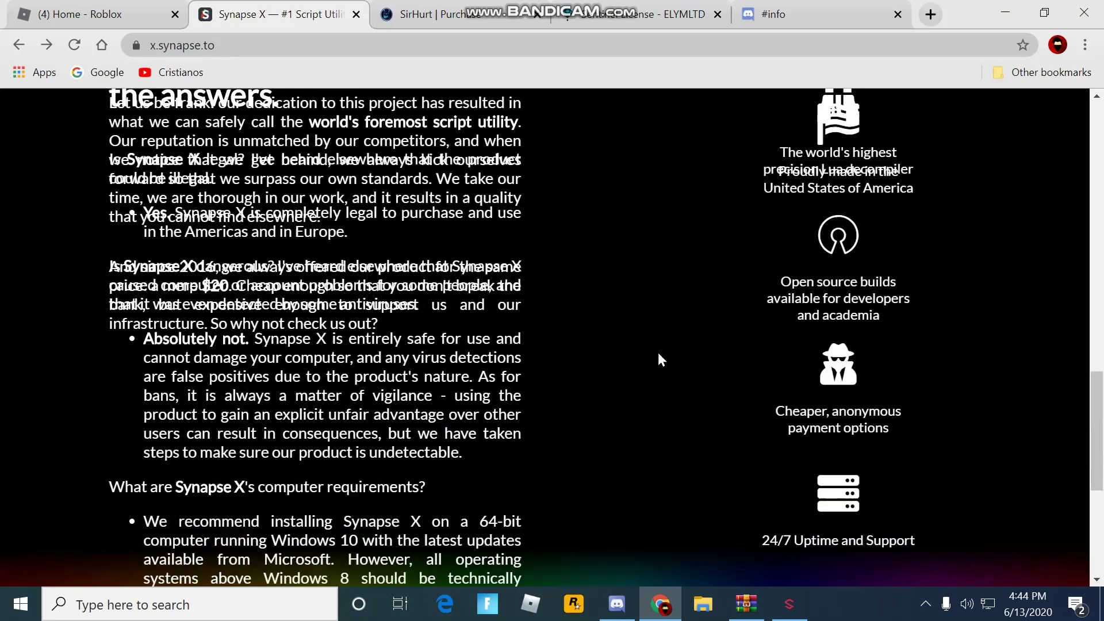
scroll(658, 353, "up", 1)
mouse_move(1097, 388)
left_mouse_down()
mouse_move(1096, 535)
mouse_move(1070, 112)
left_mouse_up()
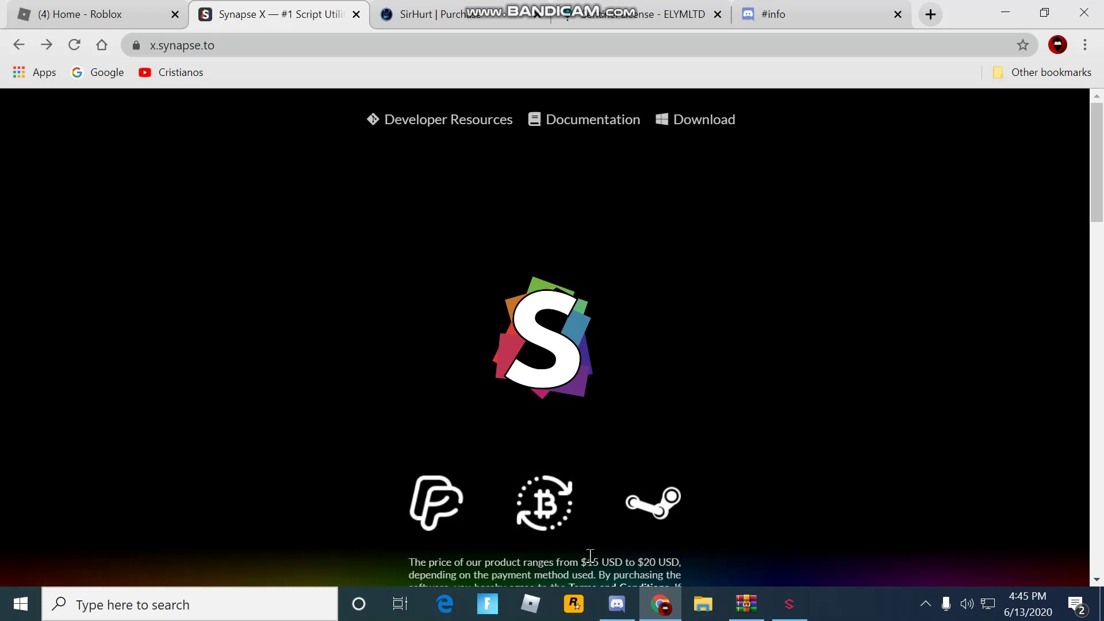
Switch between the SirHurt and Sentinel License tabs, and briefly reposition then hide Synapse X.
left_click(448, 14)
left_click(630, 10)
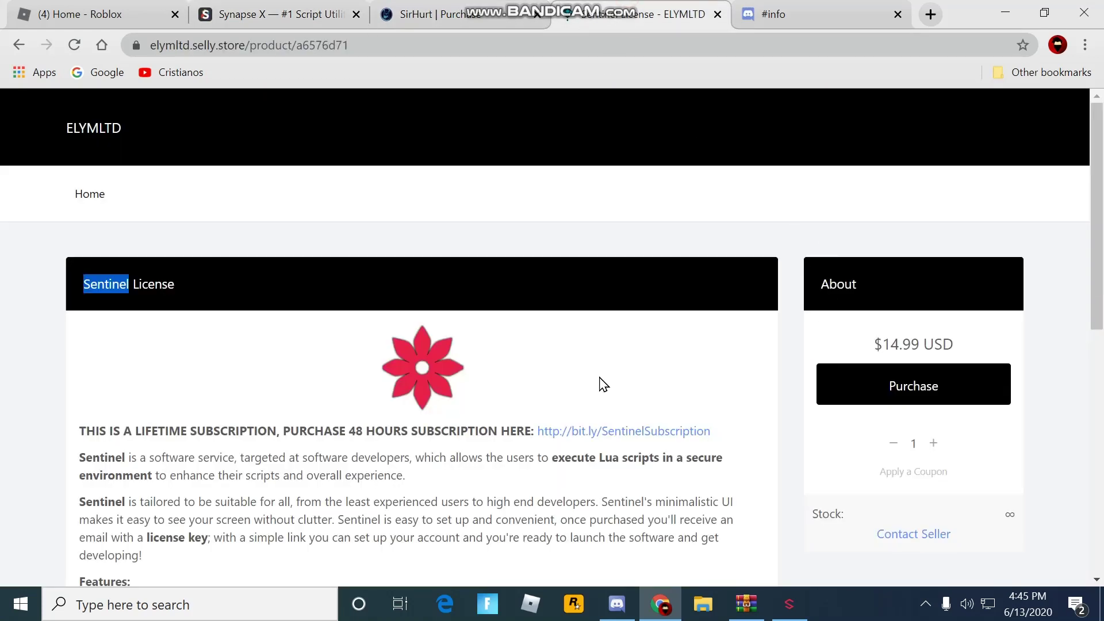
left_click(559, 357)
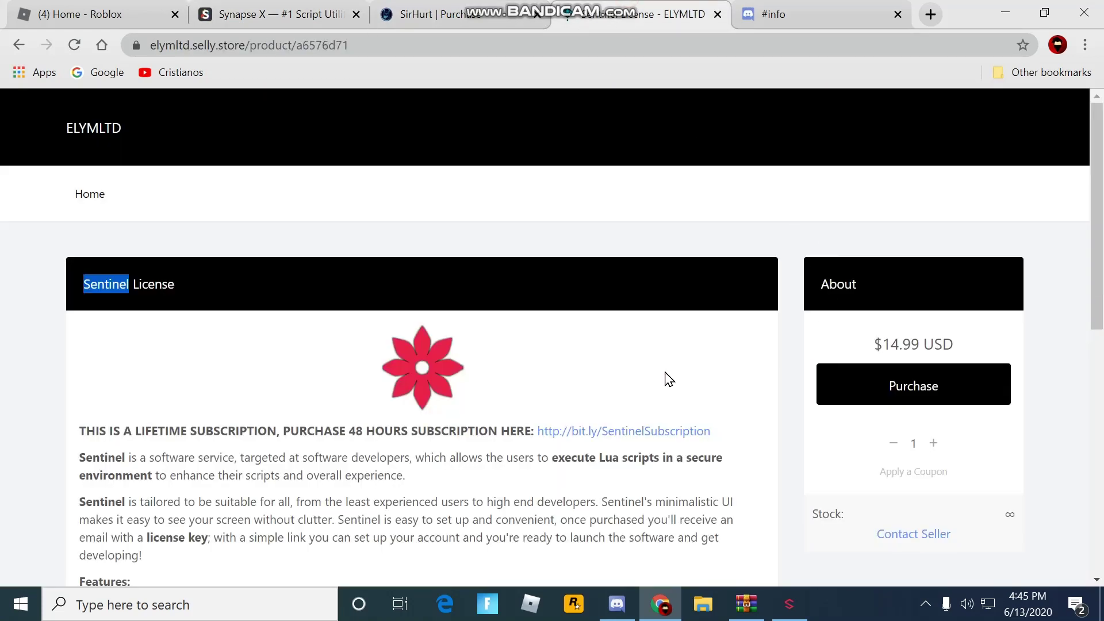
left_click(788, 601)
mouse_move(570, 202)
left_mouse_down()
mouse_move(606, 175)
mouse_move(571, 202)
left_mouse_up()
left_click(712, 193)
Revisit SirHurt, Discord #info and Sentinel License, then bring up the SirHurt V4 archive.
left_click(457, 14)
scroll(556, 306, "up", 1)
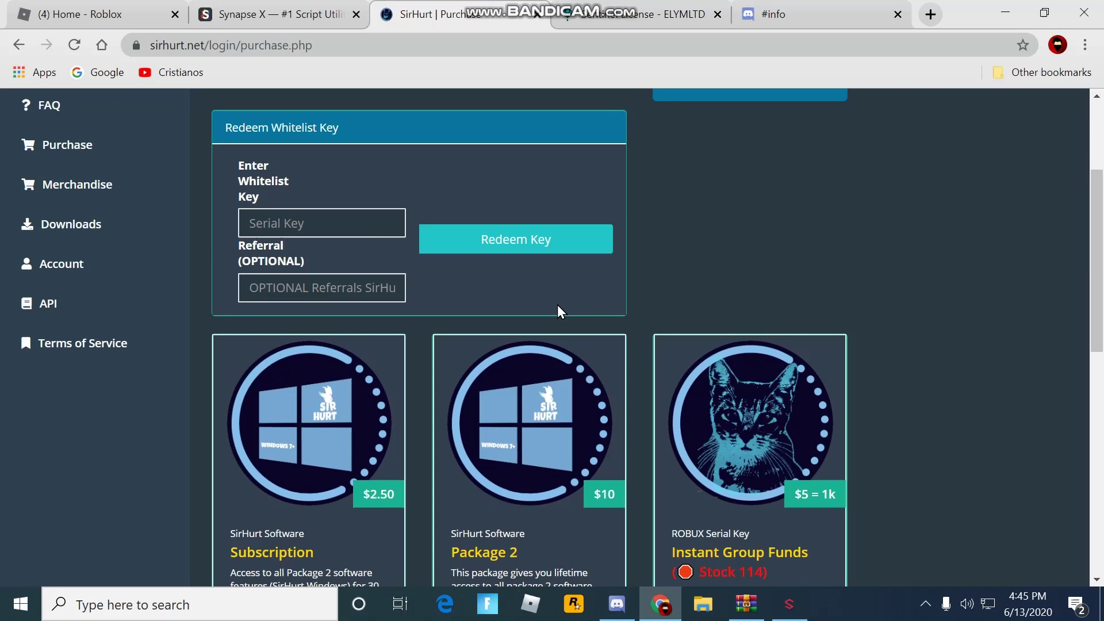
scroll(556, 307, "down", 5)
scroll(548, 270, "up", 1)
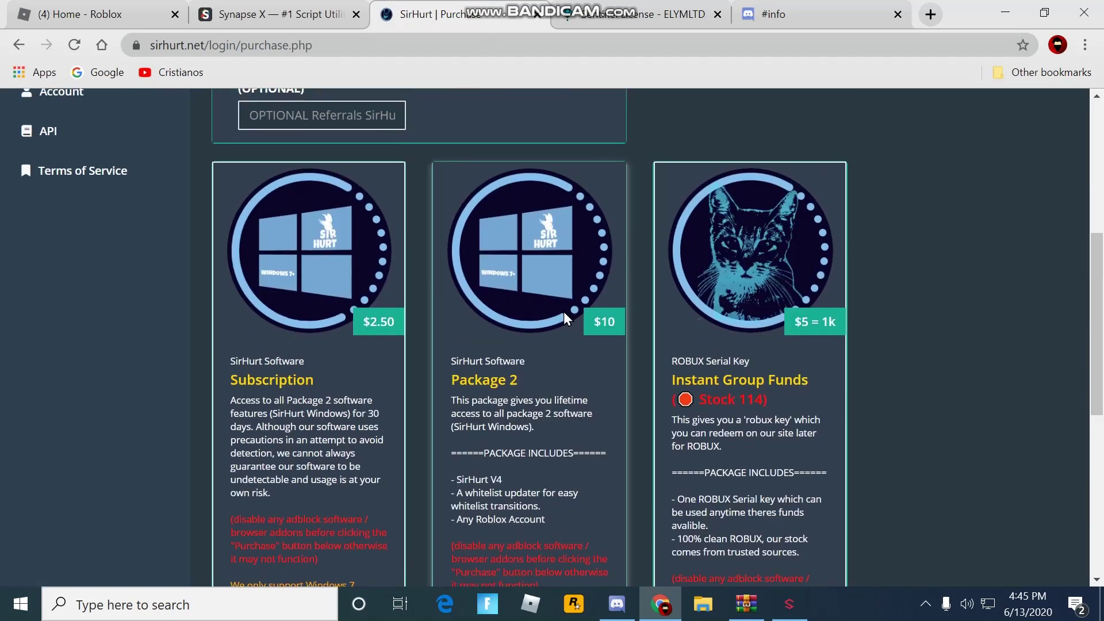
left_click(773, 14)
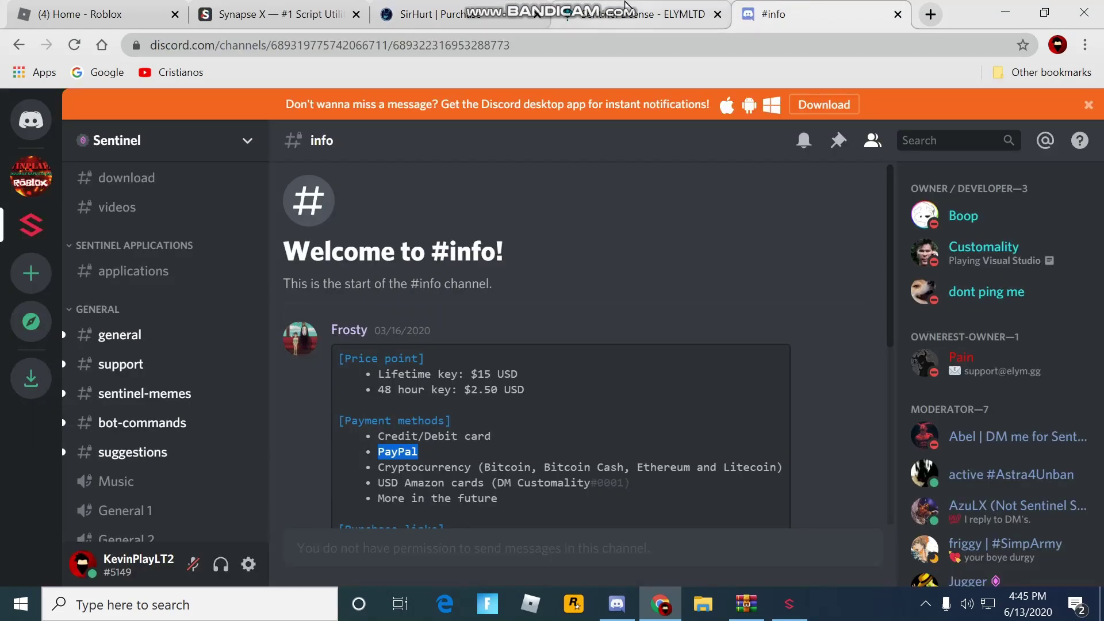
left_click(624, 28)
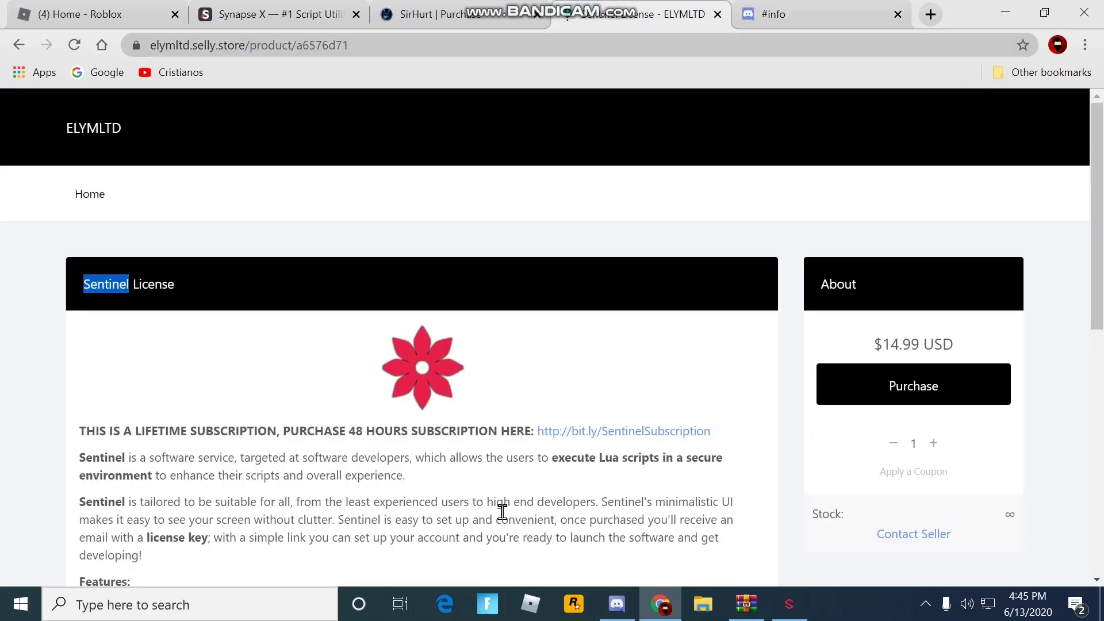
left_click(745, 604)
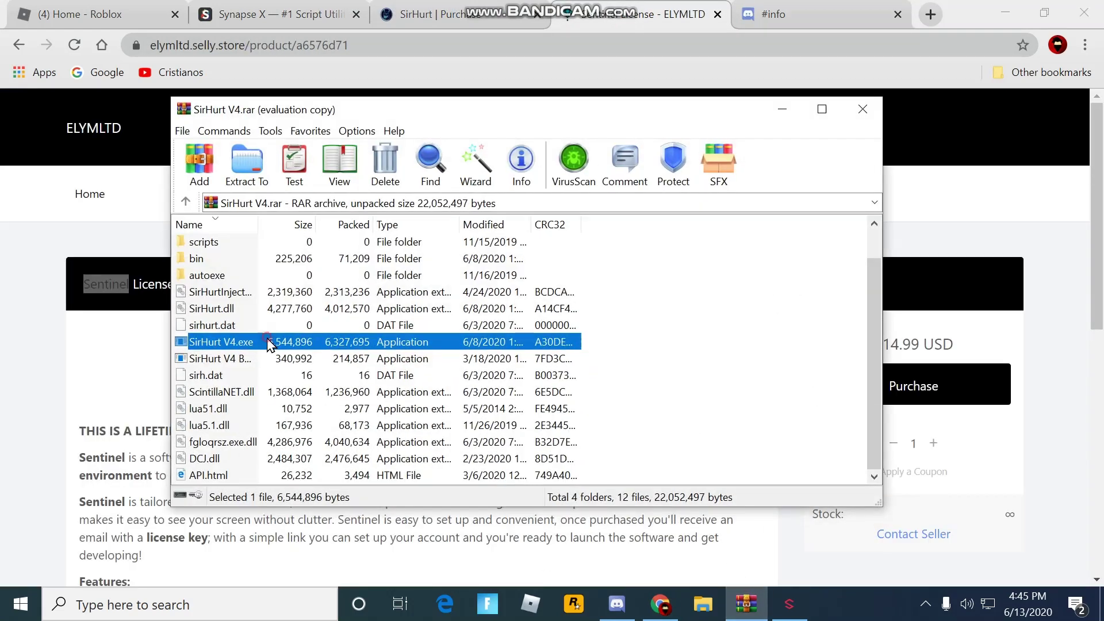
Run SirHurt V4.exe, accept the settings backup, and minimize the editor and WinRAR.
double_click(270, 345)
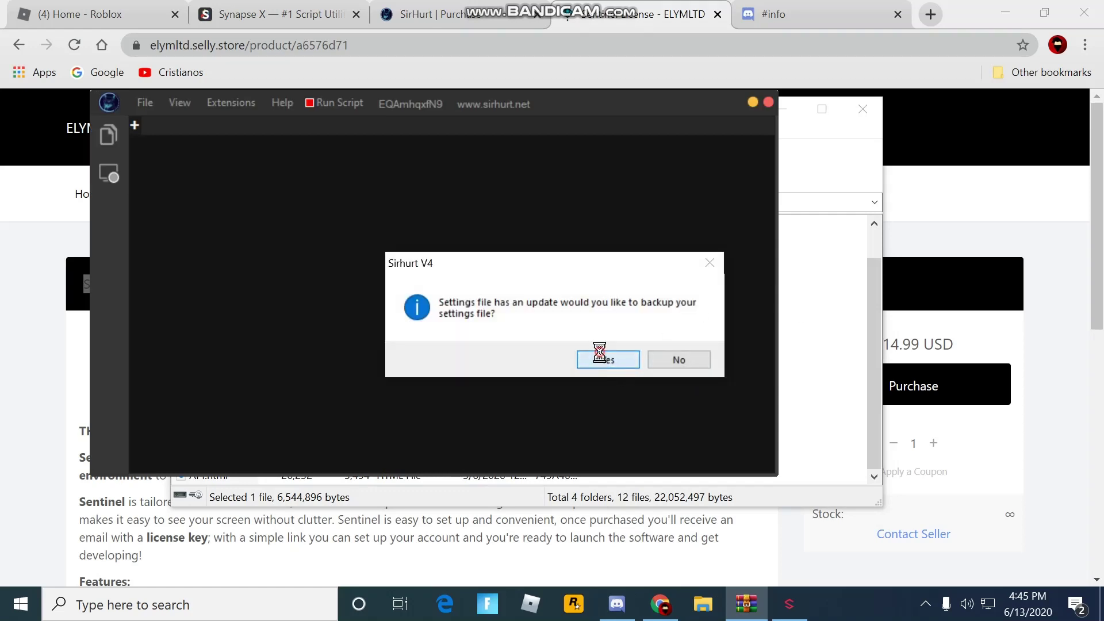
left_click(608, 360)
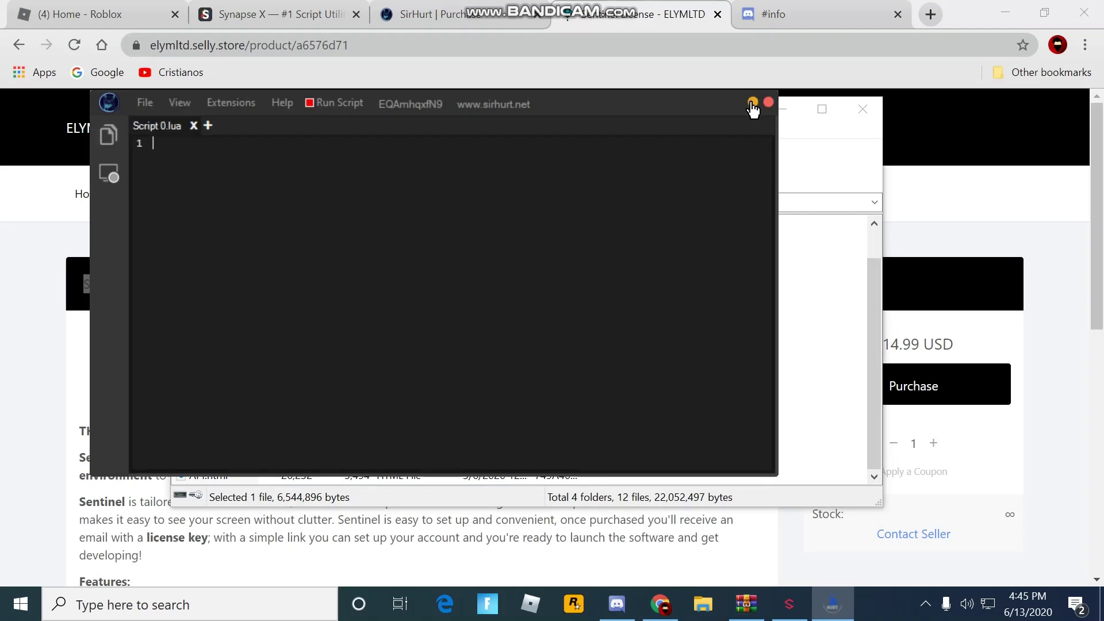
left_click(753, 104)
scroll(422, 377, "up", 1)
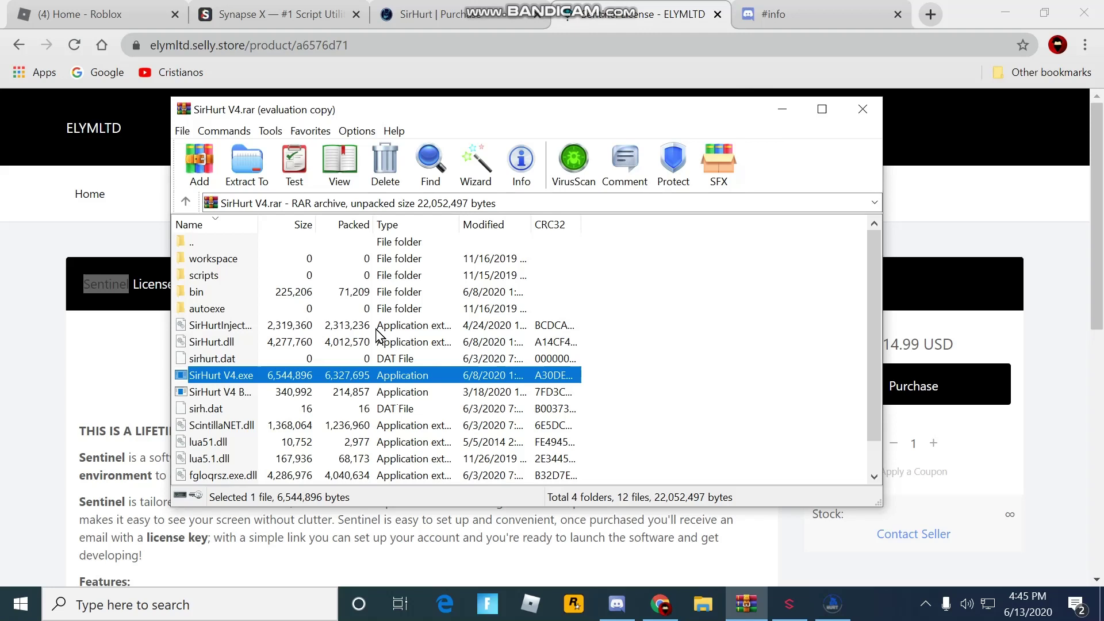
scroll(423, 377, "down", 1)
scroll(362, 353, "up", 1)
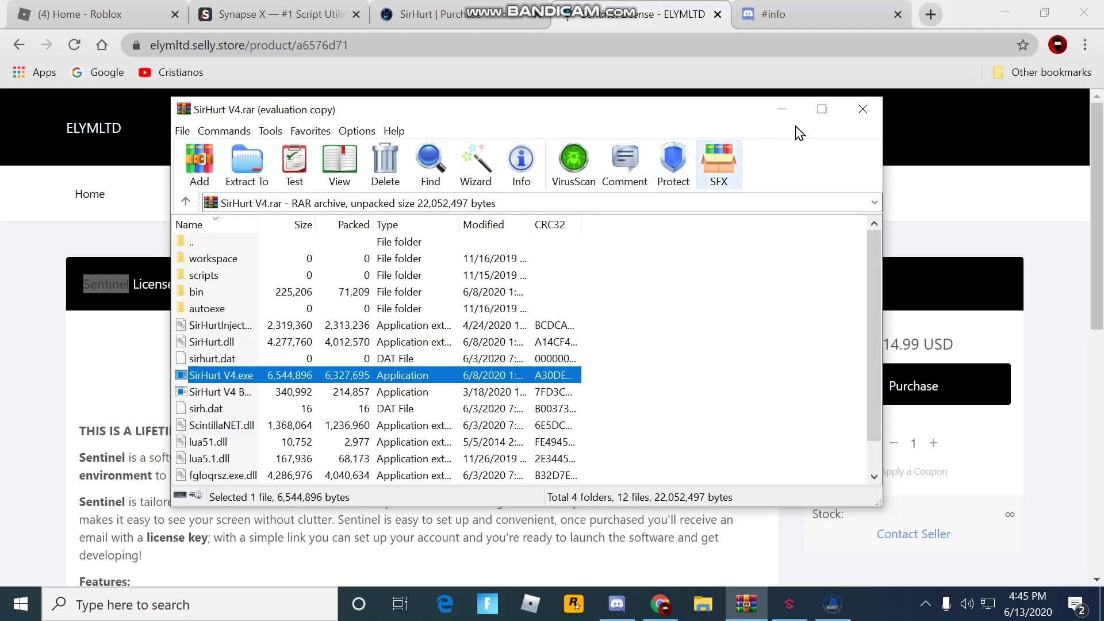
left_click(783, 109)
Browse SirHurt's File, View and Extensions menus, turn off Top Most, then hide the editor.
left_click(832, 604)
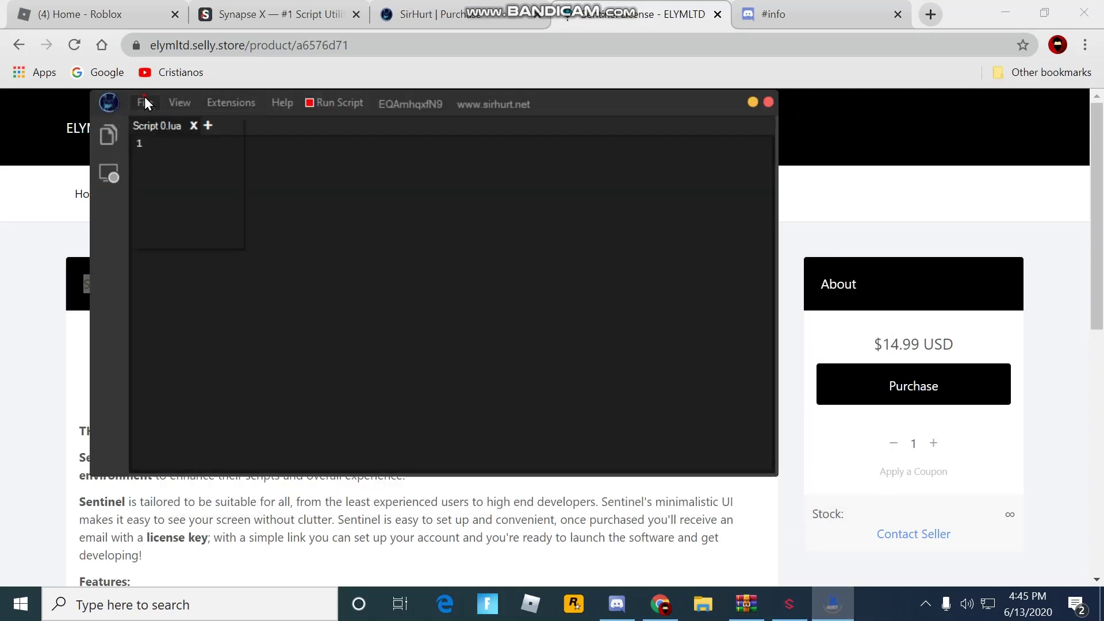
left_click(143, 102)
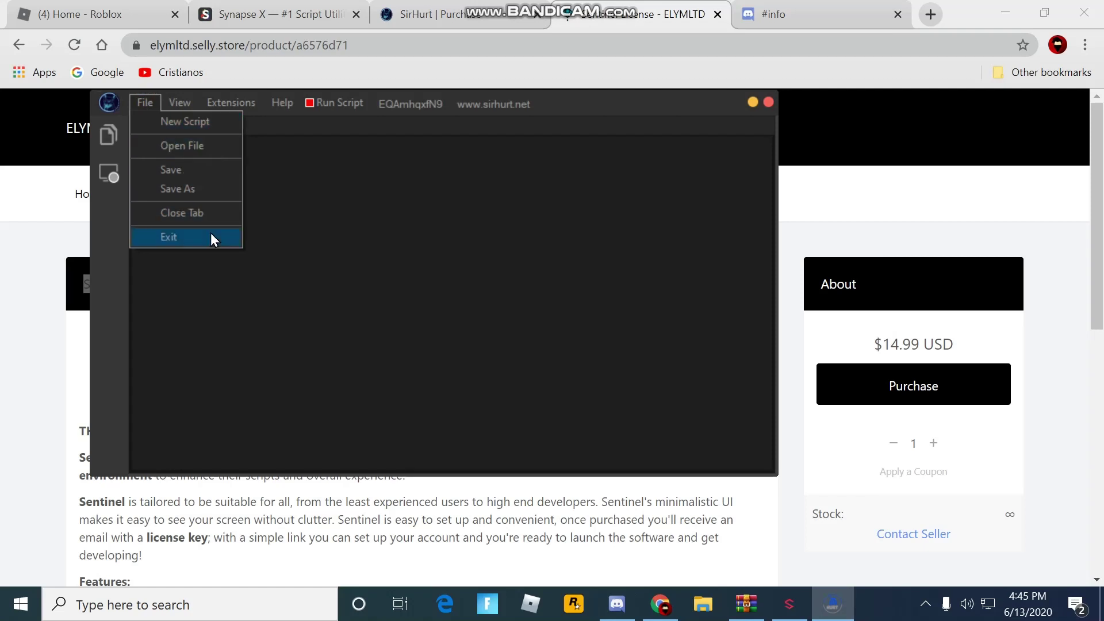
left_click(184, 123)
left_click(179, 104)
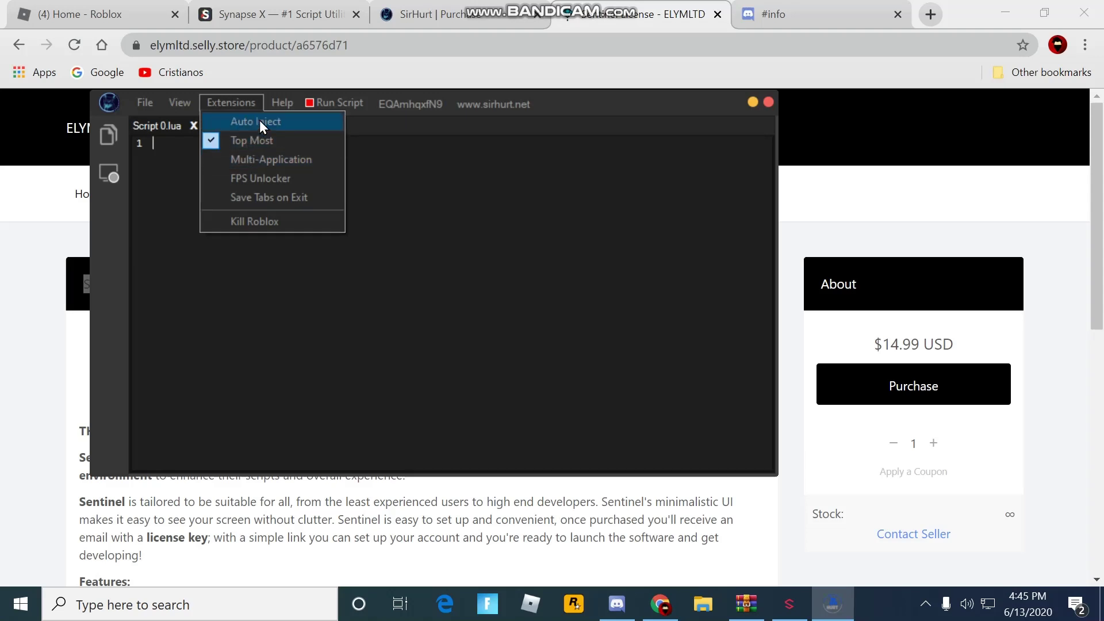
left_click(255, 137)
left_click(231, 103)
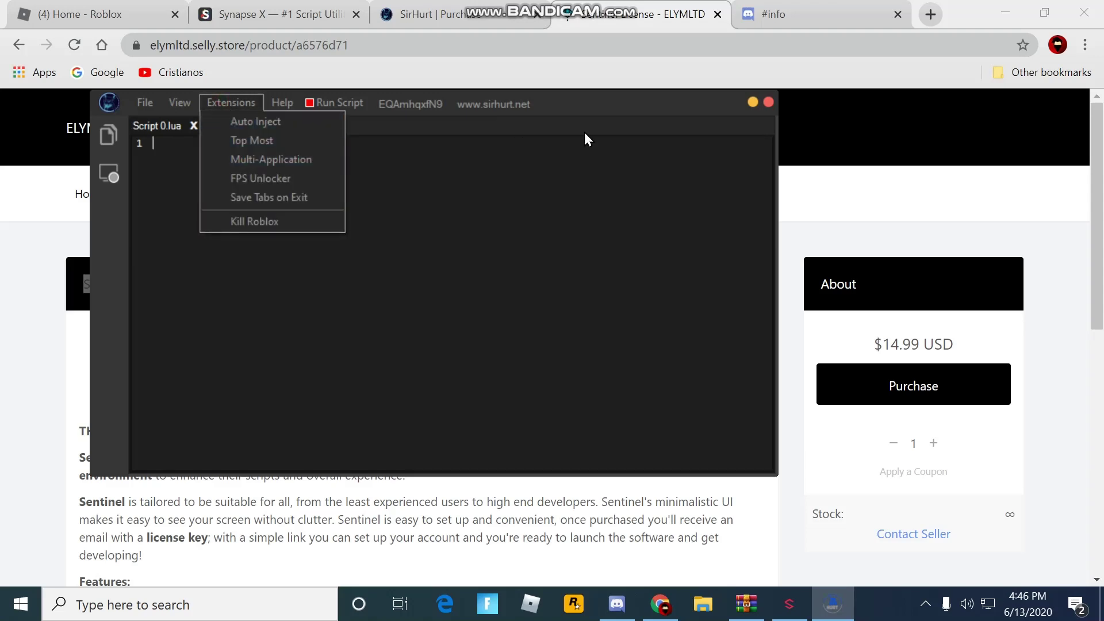
left_click(947, 240)
left_click(410, 261)
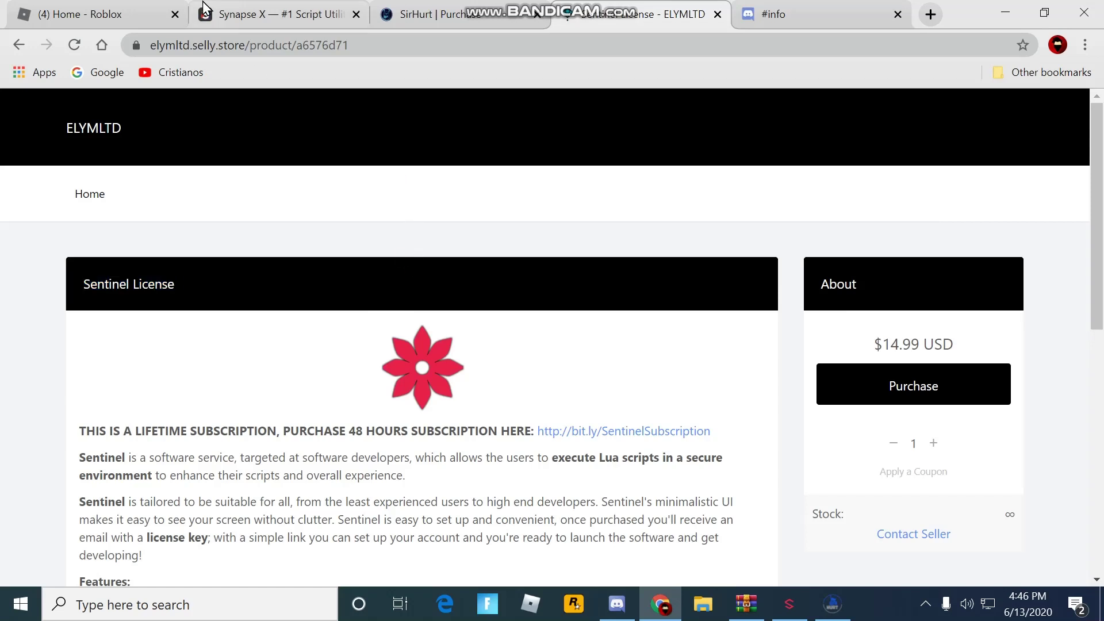
Visit the Roblox home page and the Synapse X site, then preview and hide both executors.
left_click(98, 14)
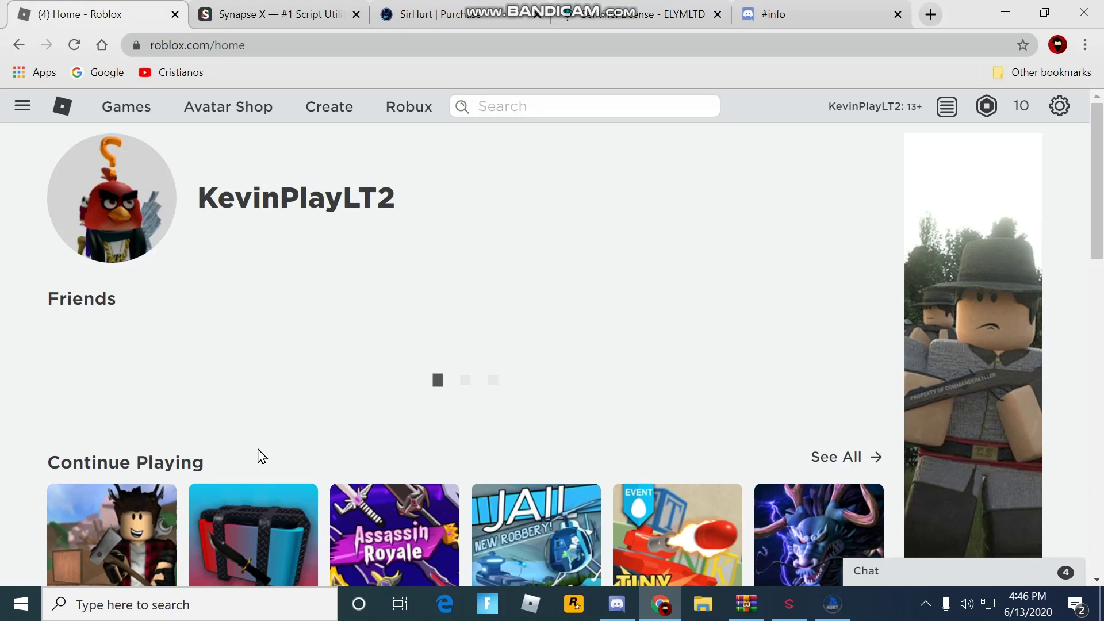
scroll(423, 268, "down", 4)
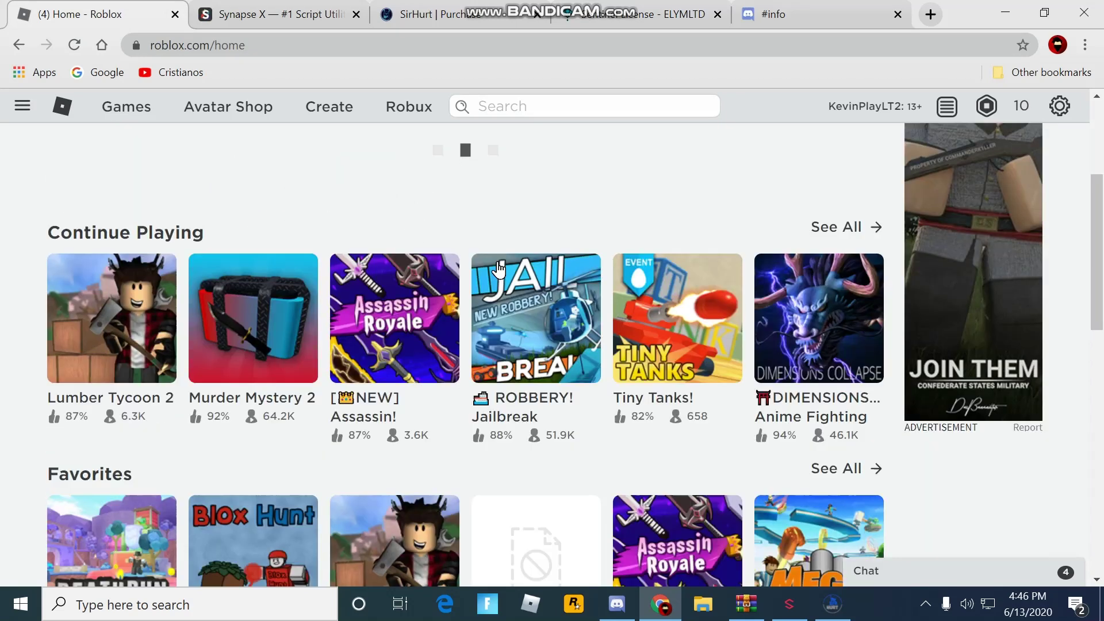
scroll(422, 267, "down", 2)
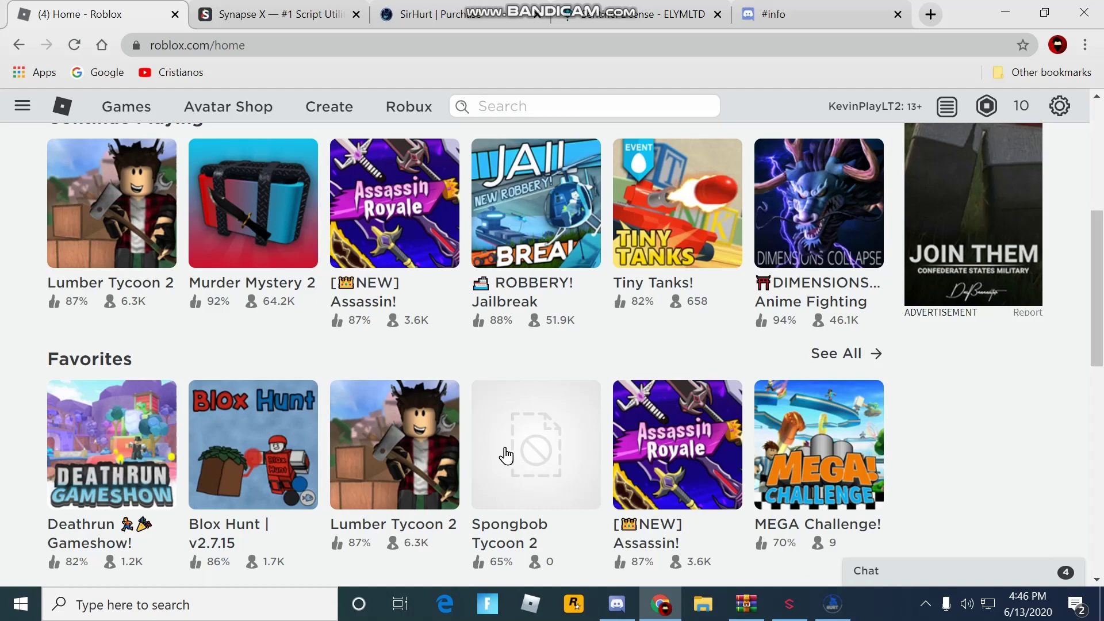
scroll(271, 328, "up", 1)
scroll(260, 310, "up", 5)
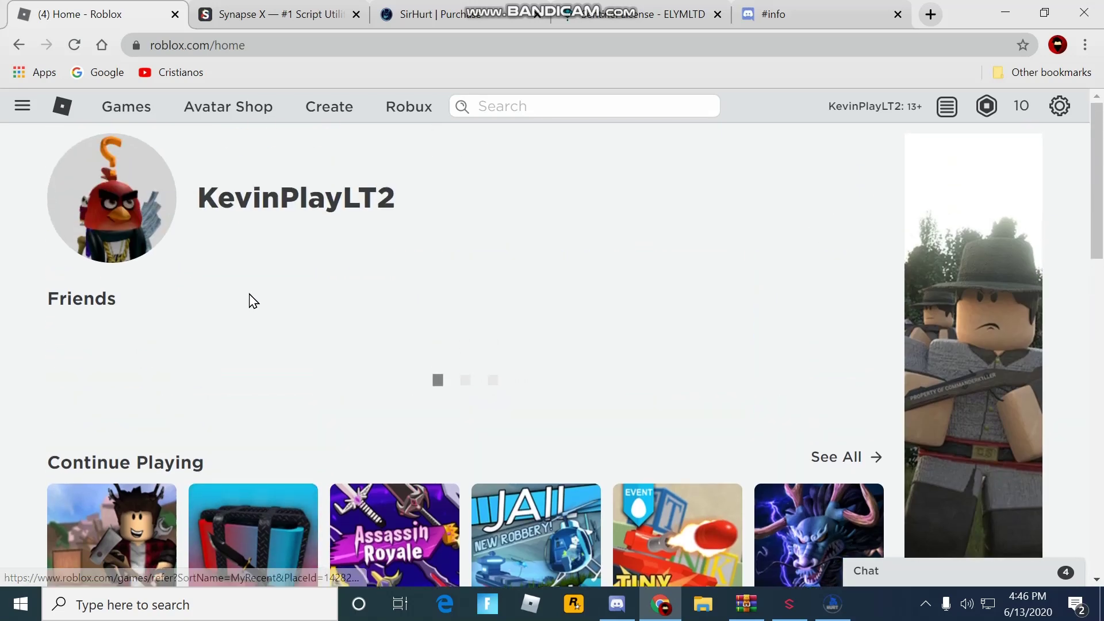
left_click(330, 17)
left_click(789, 604)
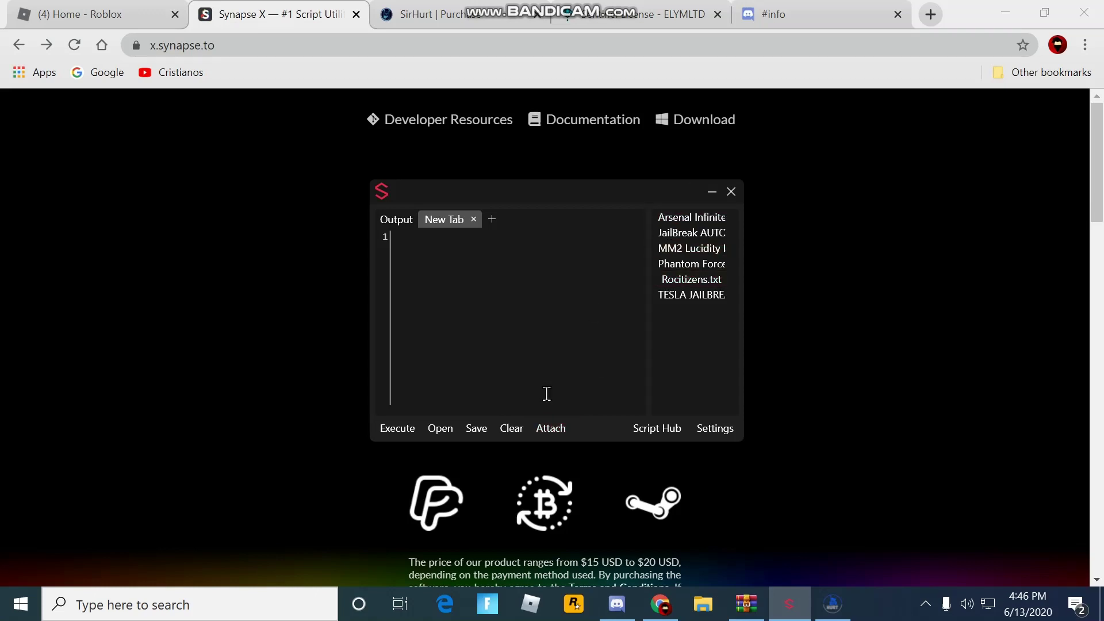
left_click(833, 604)
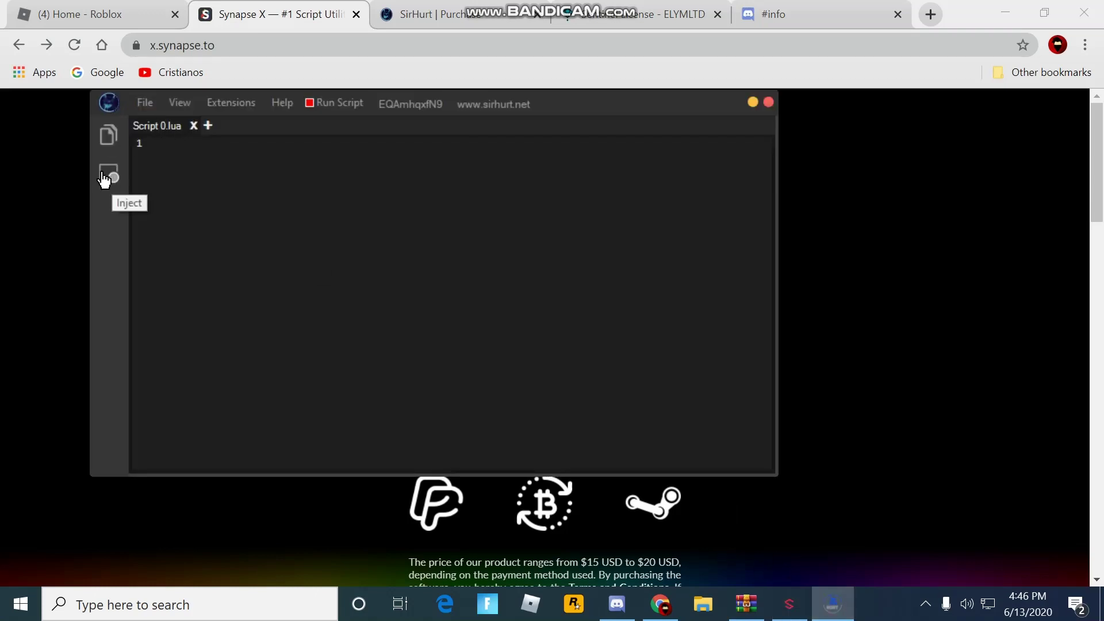
left_click(752, 103)
left_click(711, 192)
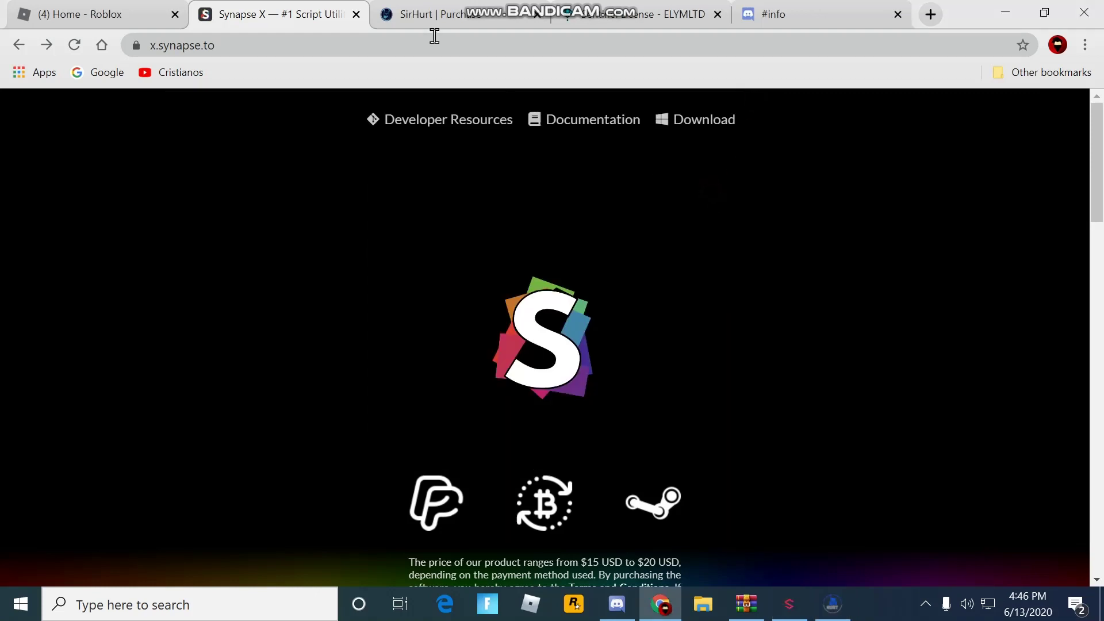
Scroll SirHurt's purchase packages, then switch to the $14.99 Sentinel License page.
left_click(448, 14)
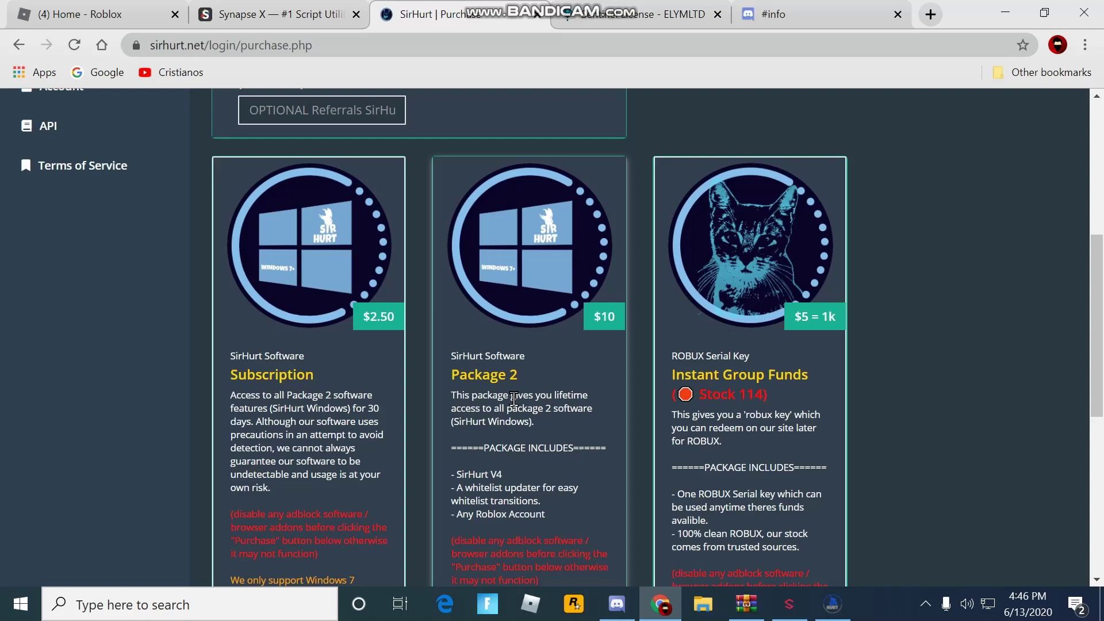
scroll(438, 287, "down", 8)
scroll(436, 443, "up", 5)
scroll(453, 408, "up", 2)
scroll(452, 407, "up", 3)
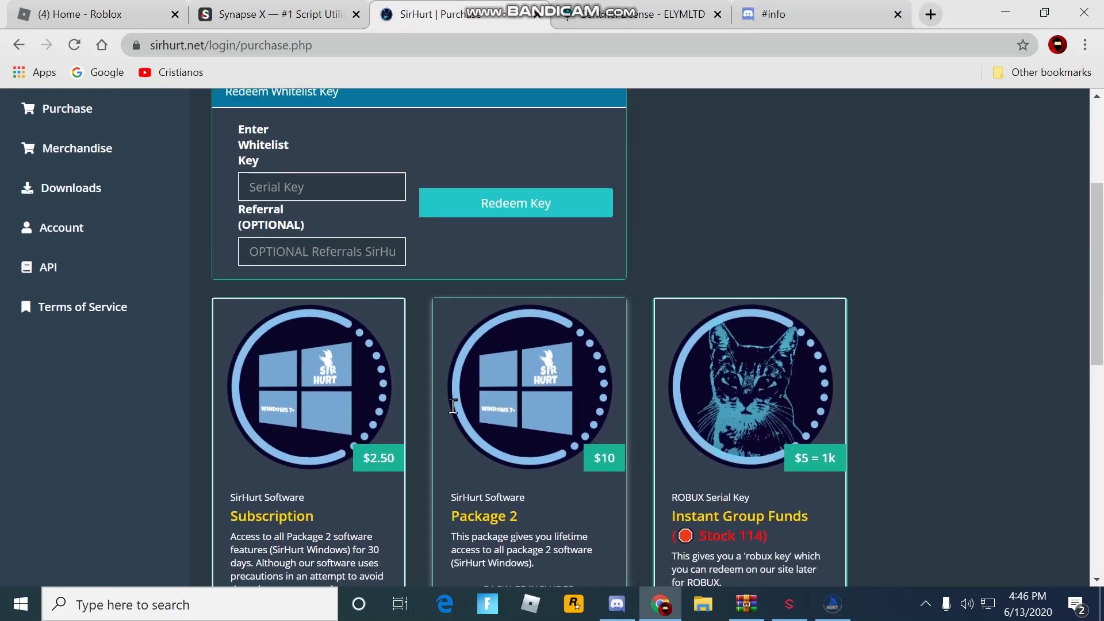
scroll(485, 351, "down", 3)
left_click(638, 14)
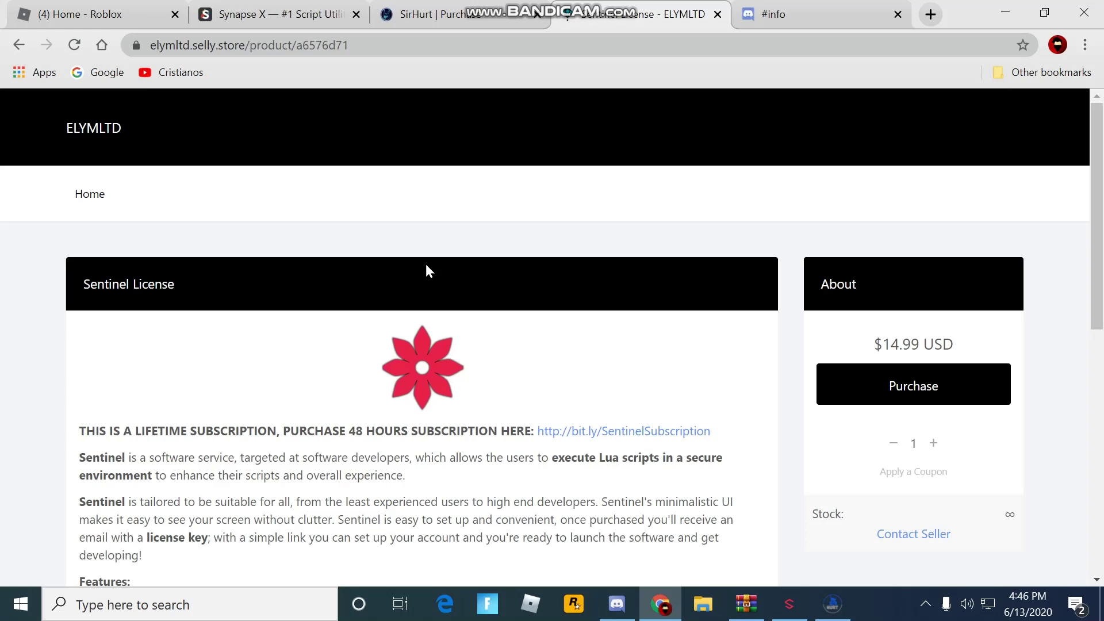
scroll(425, 264, "down", 5)
scroll(345, 302, "down", 5)
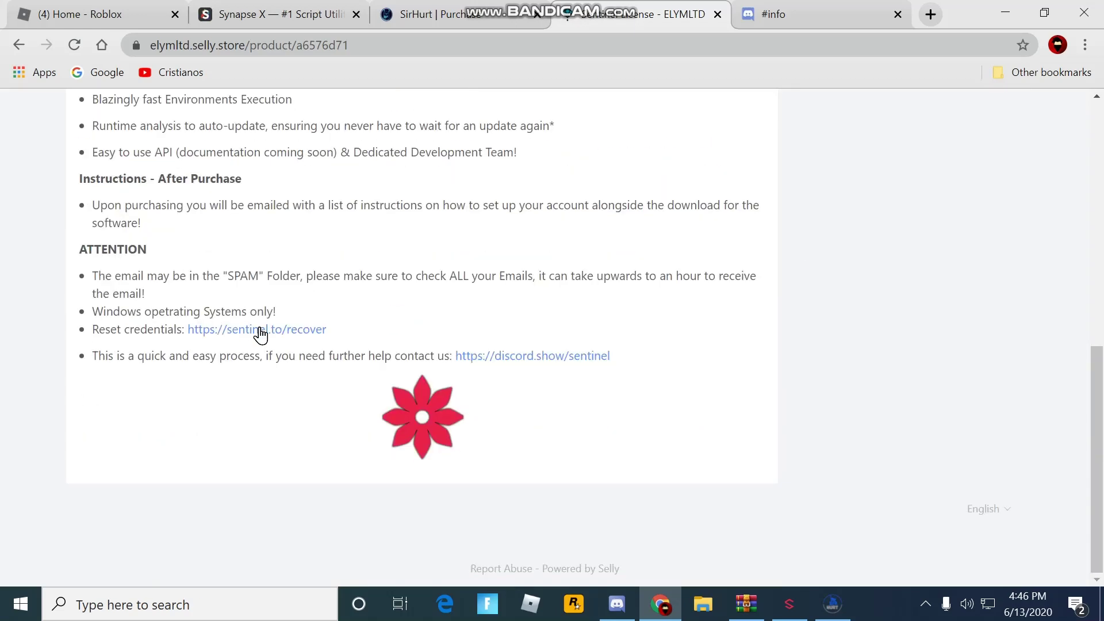
scroll(535, 440, "up", 2)
scroll(492, 414, "down", 2)
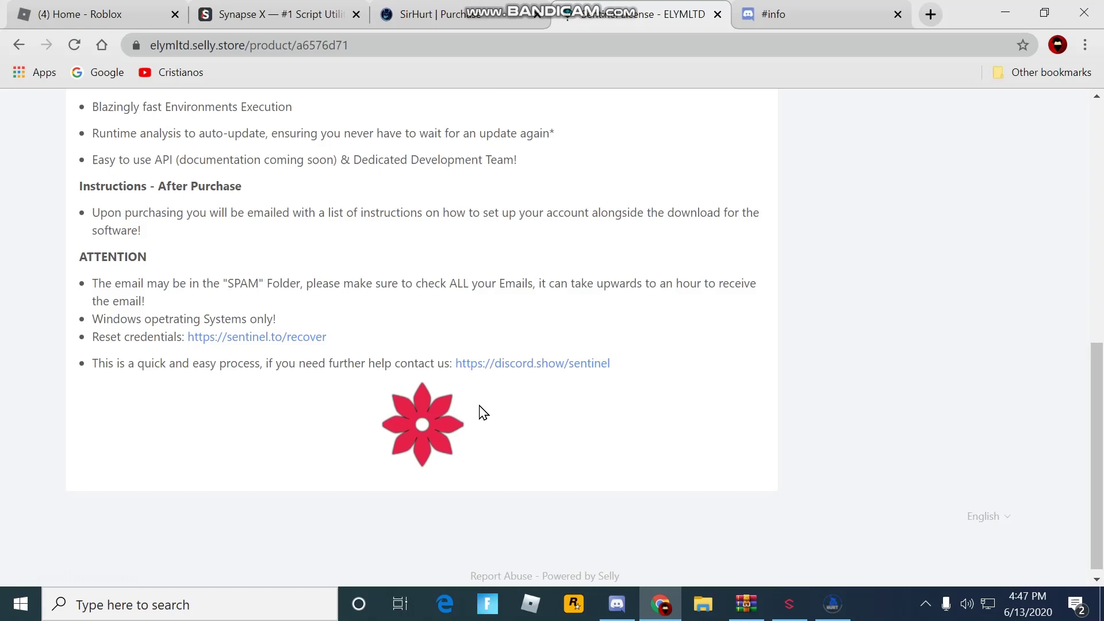
scroll(483, 405, "up", 8)
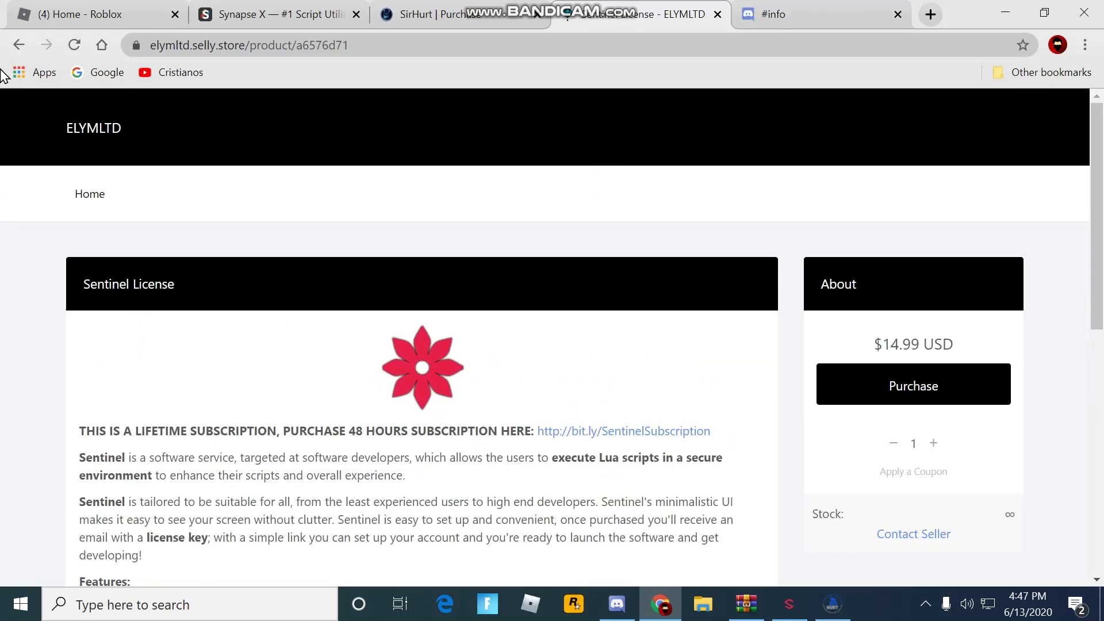
Cycle through the Roblox home, SirHurt and Synapse X tabs, ending on the SirHurt purchase page.
left_click(69, 14)
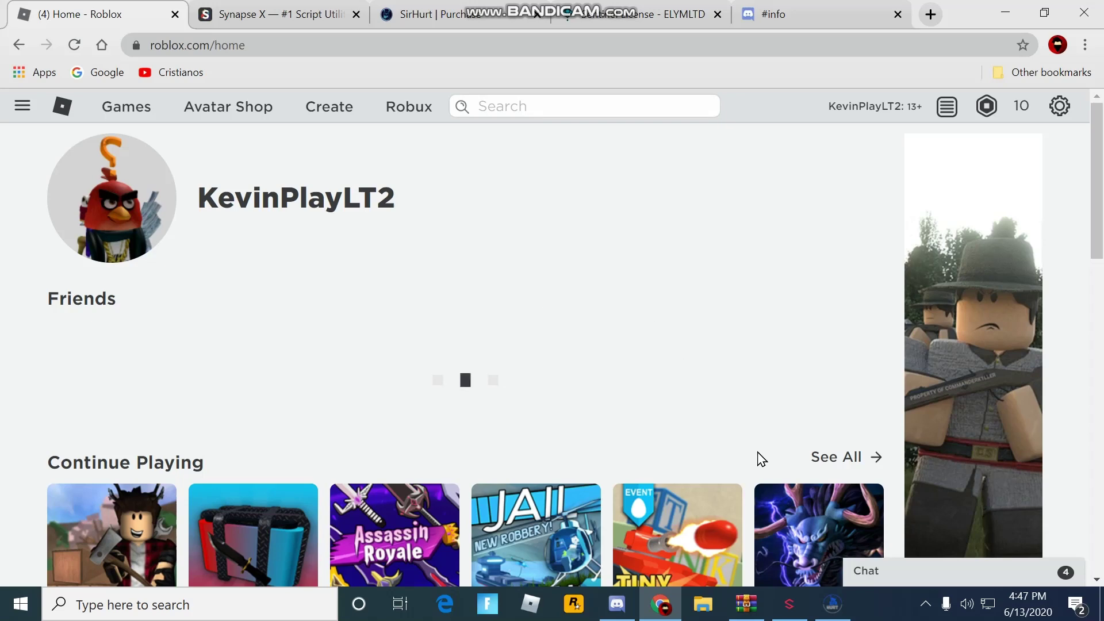
left_click(466, 14)
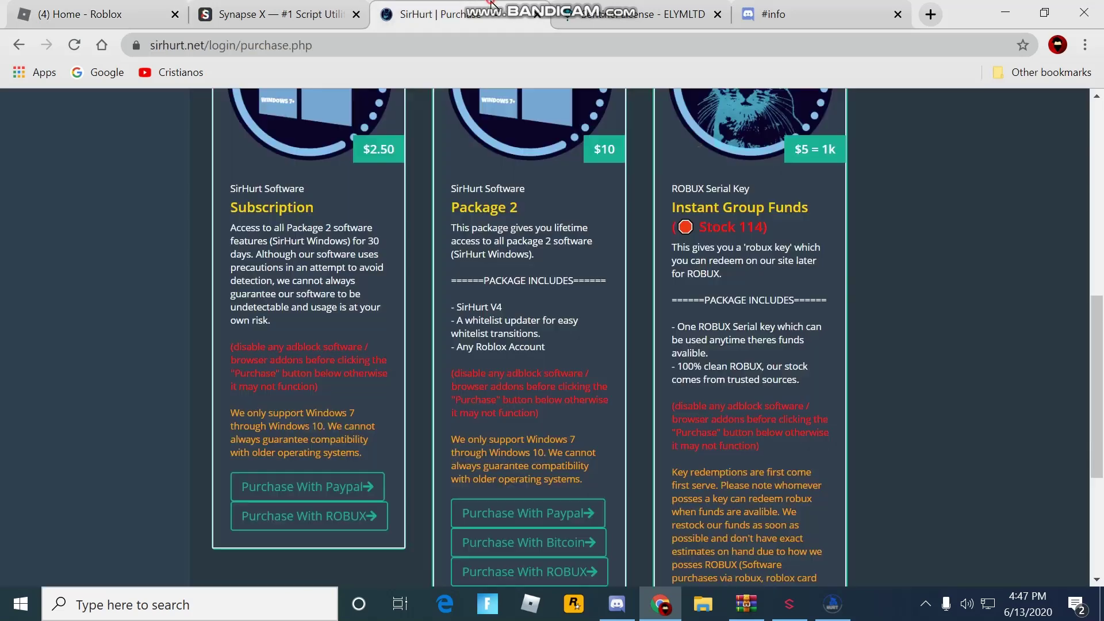
left_click(315, 7)
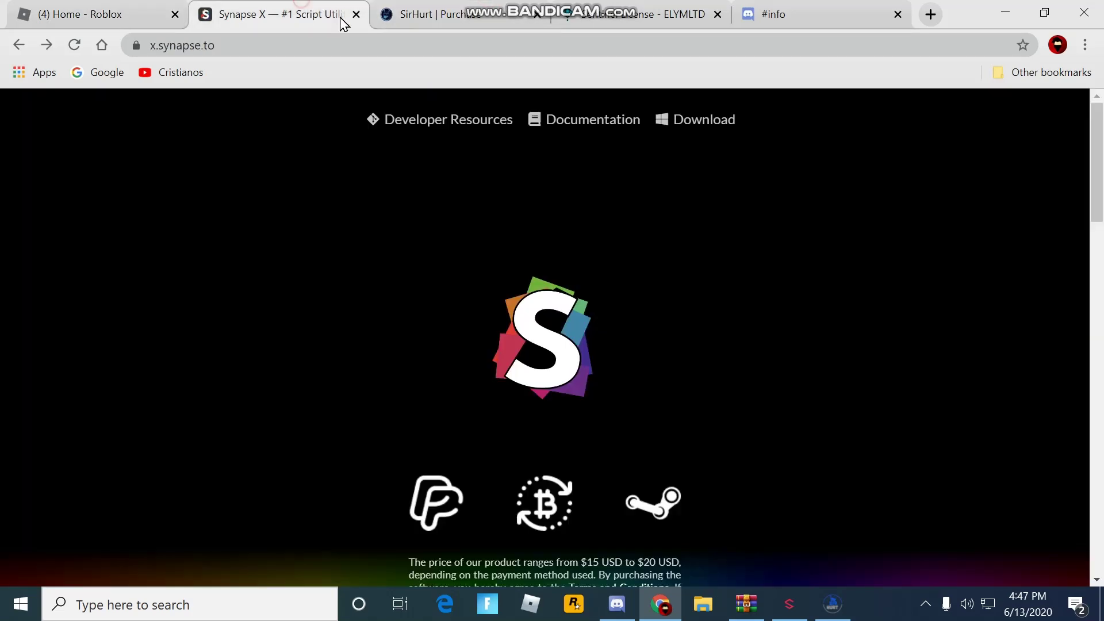
left_click(449, 14)
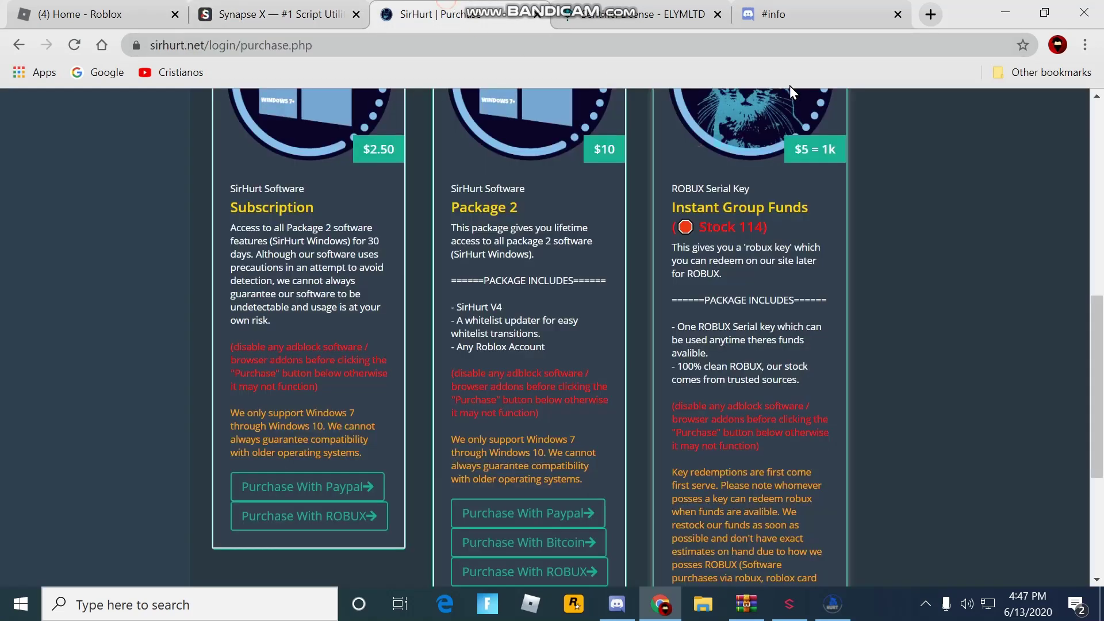
left_click(1076, 604)
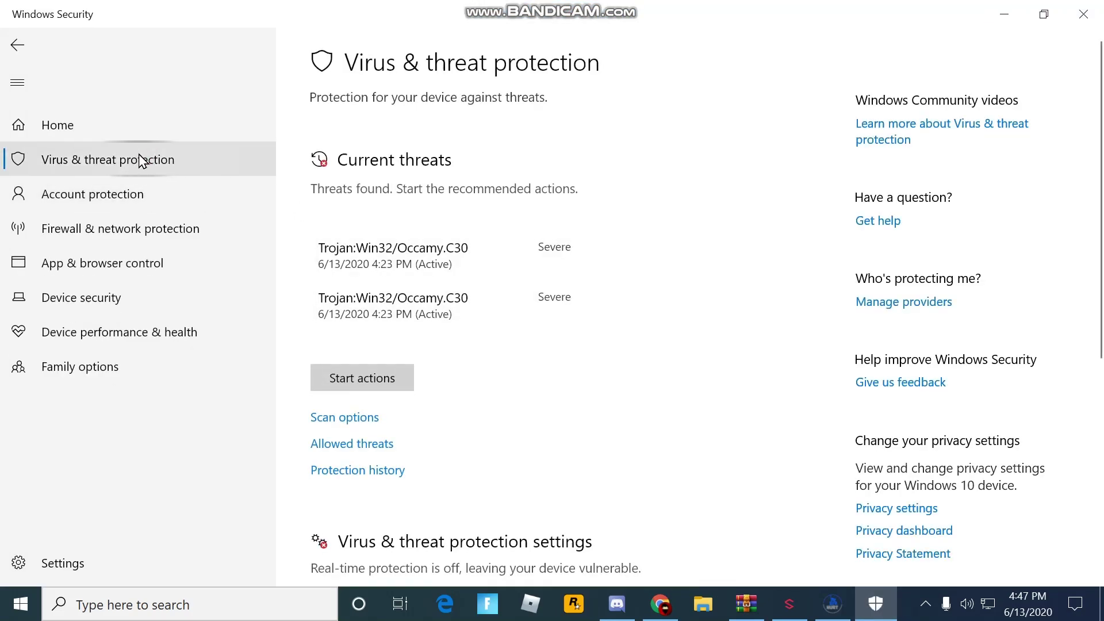
scroll(431, 319, "down", 3)
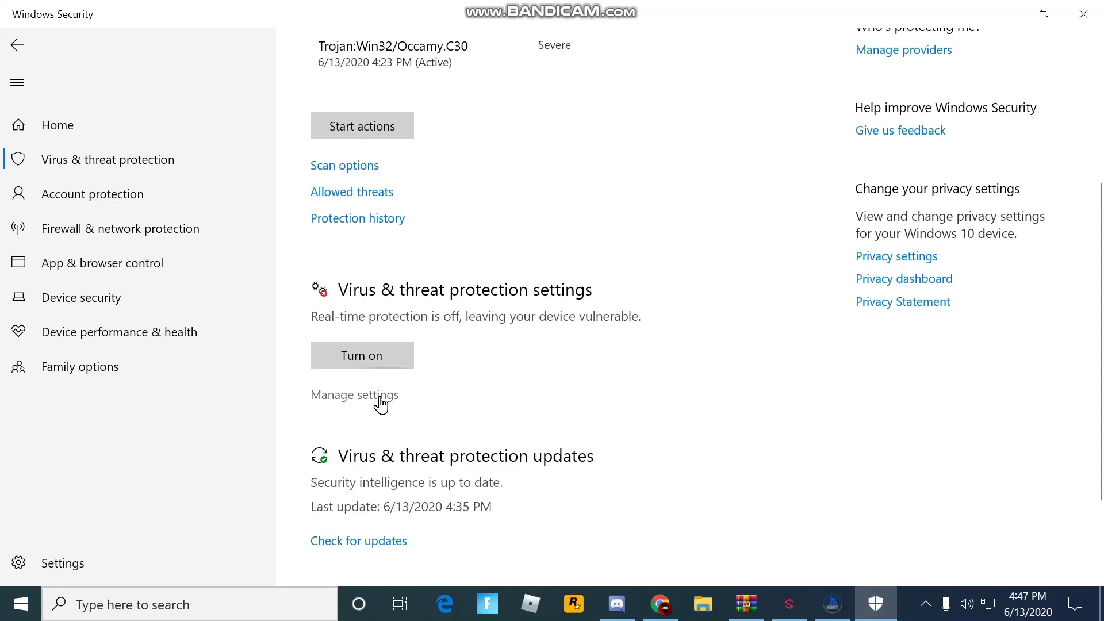
left_click(380, 400)
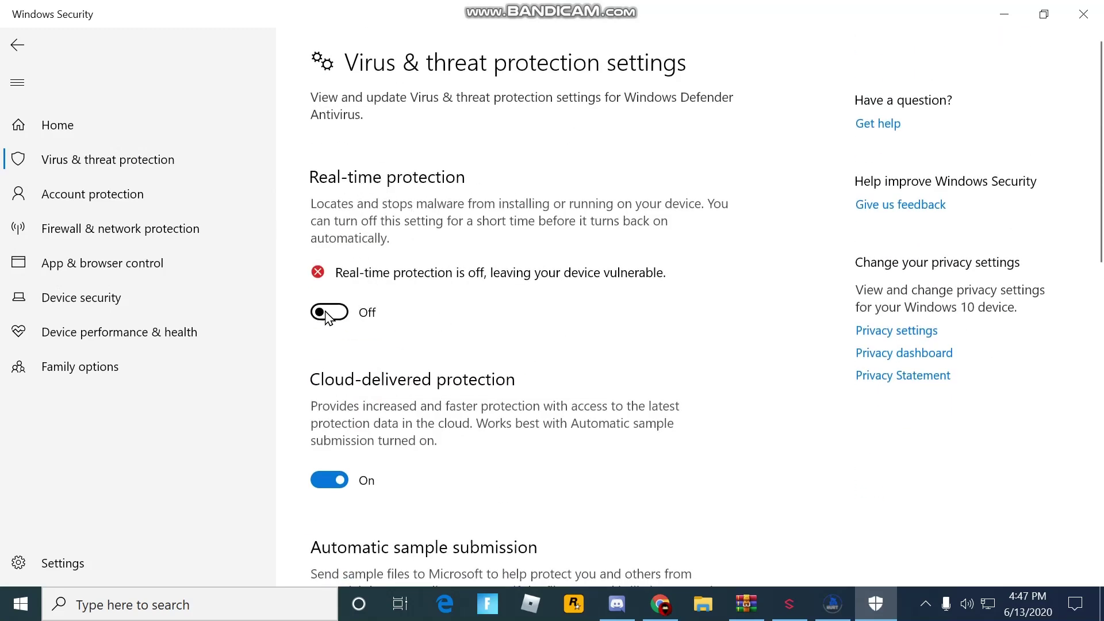
Close Windows Security, glance at the Sentinel License store and SirHurt packages, then reach Roblox home.
left_click(1084, 14)
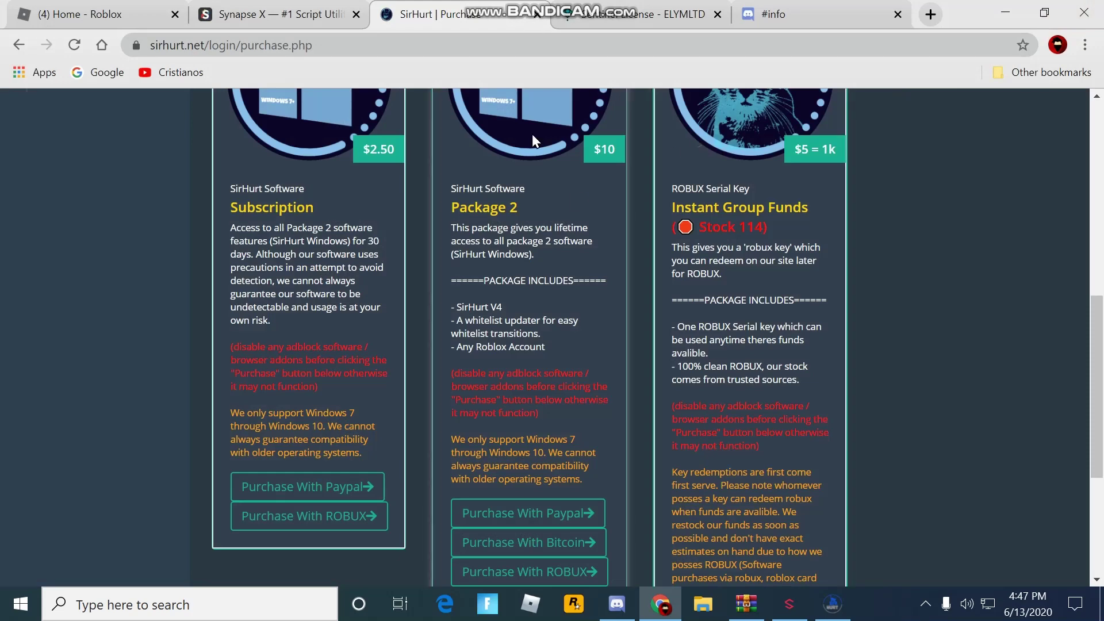
scroll(567, 259, "up", 8)
scroll(493, 264, "down", 5)
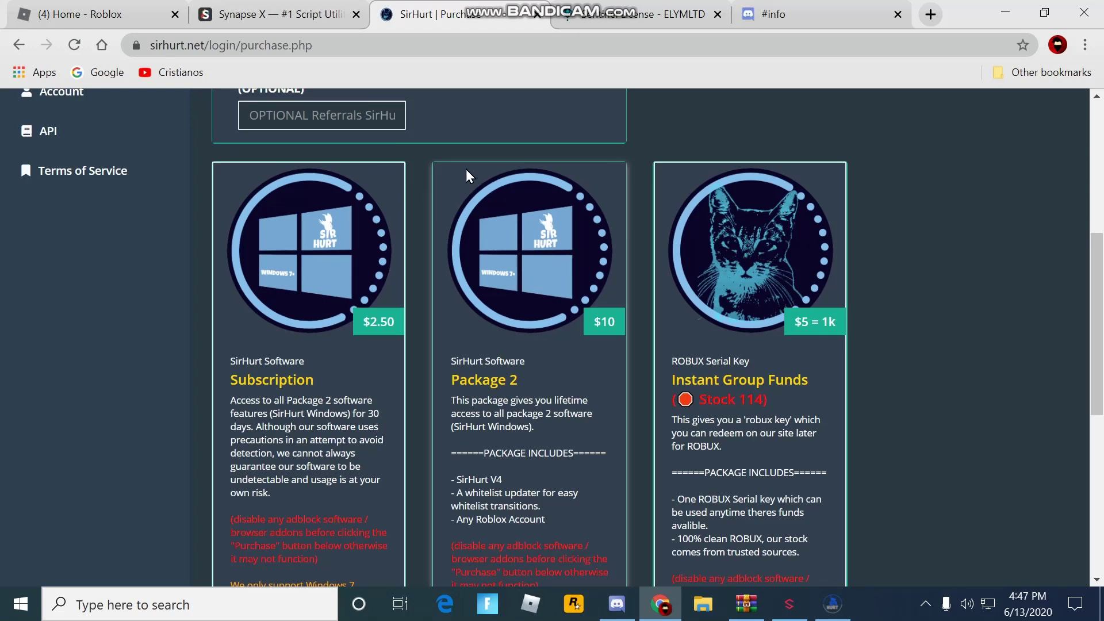
left_click(639, 15)
left_click(458, 14)
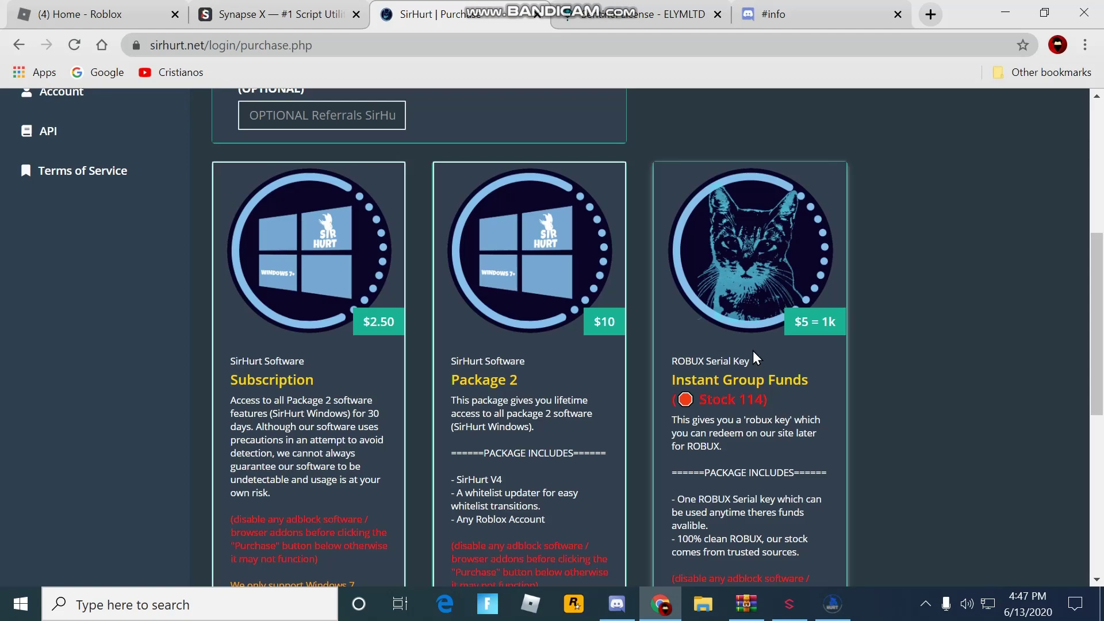
scroll(753, 350, "down", 5)
scroll(731, 358, "up", 1)
scroll(730, 359, "up", 8)
scroll(535, 345, "down", 4)
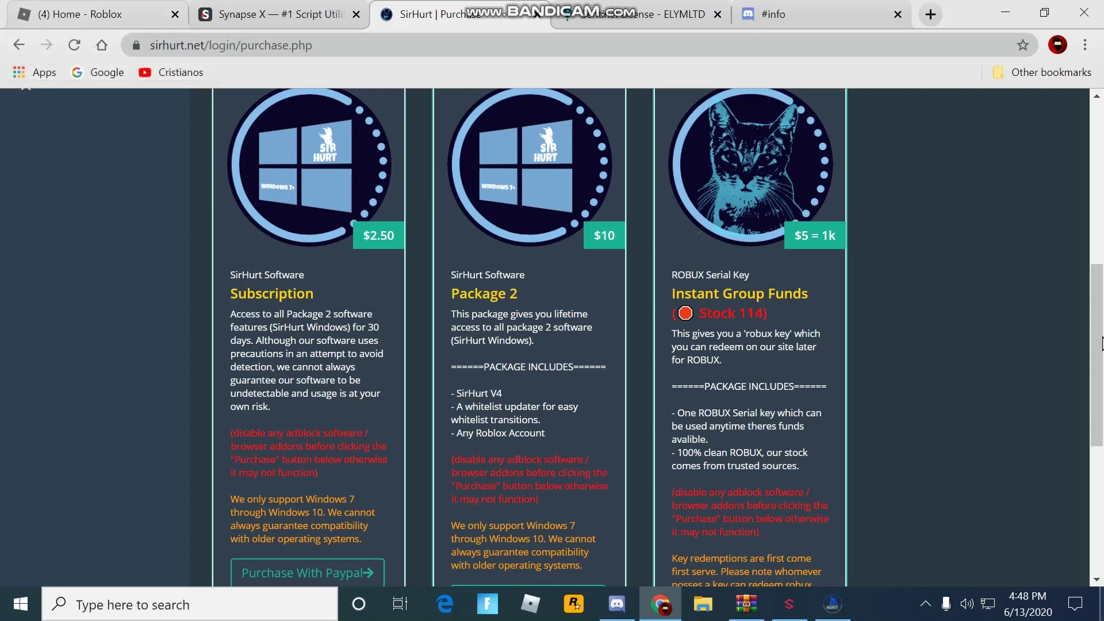
left_click(82, 14)
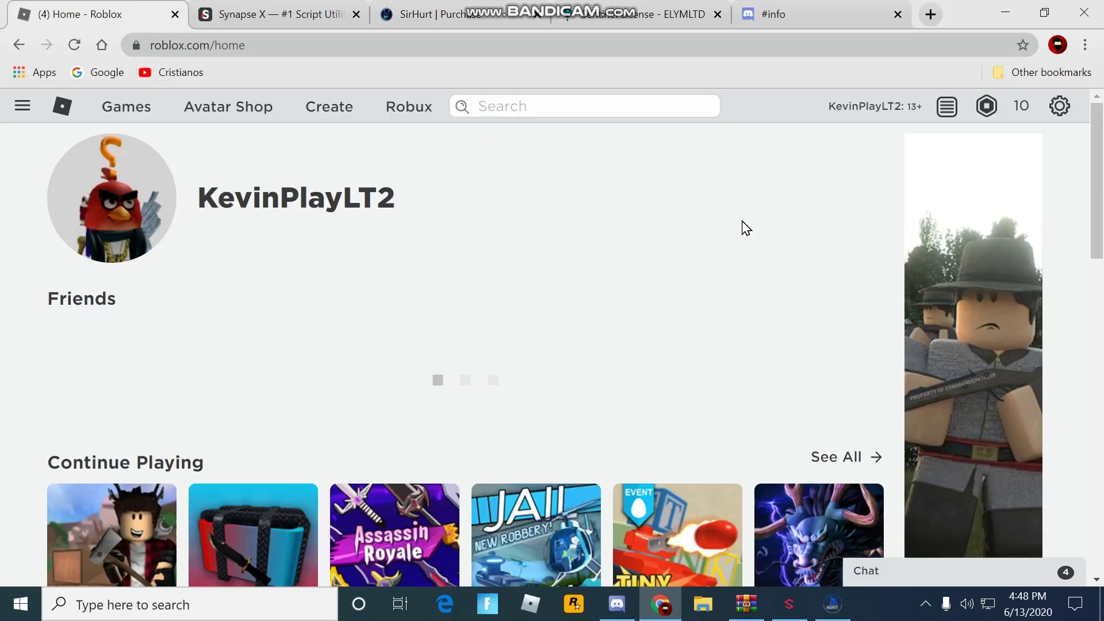